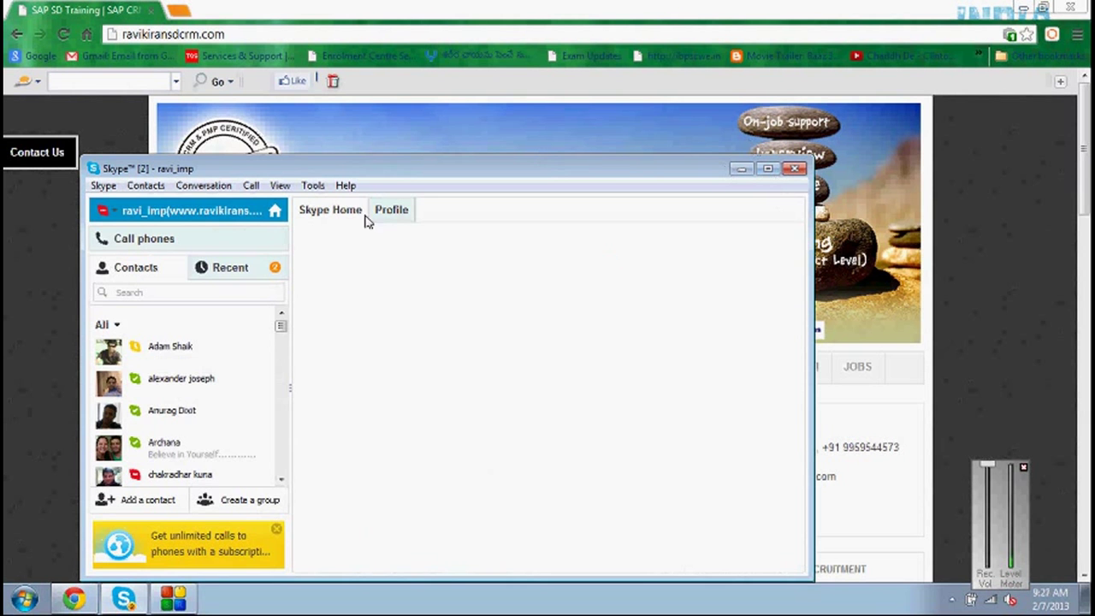
- Start a group call from today's recent group conversation in Skype and minimize the Skype window
click(242, 271)
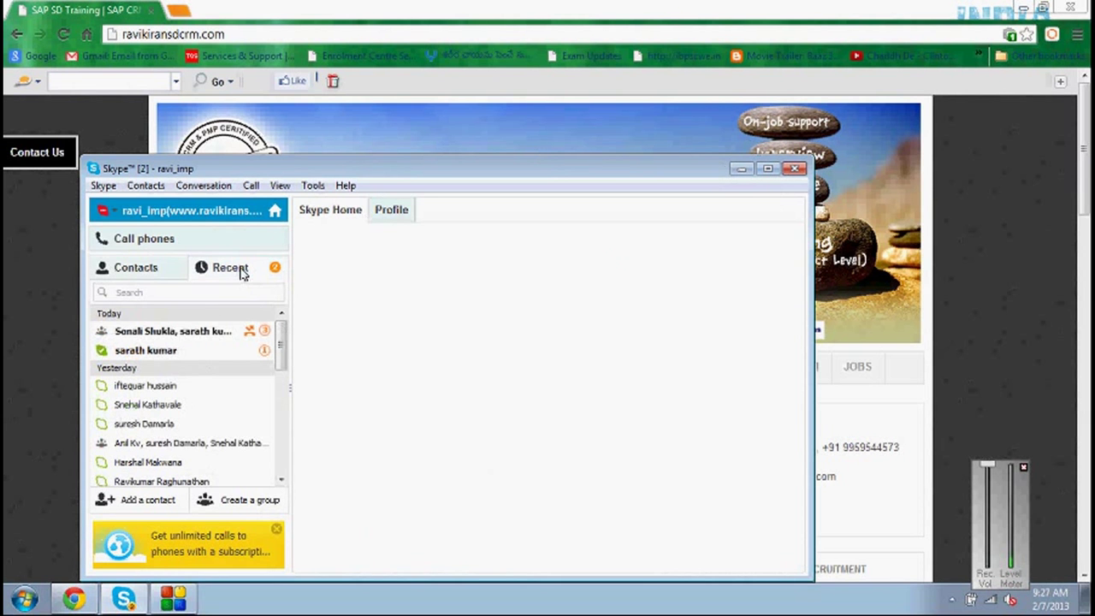
click(216, 333)
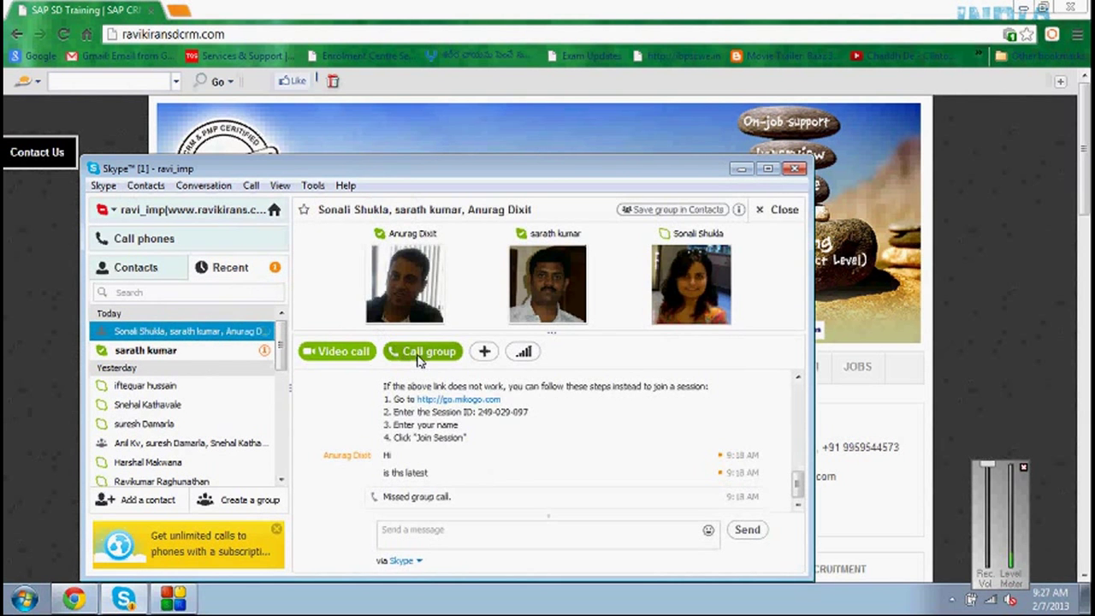
click(418, 356)
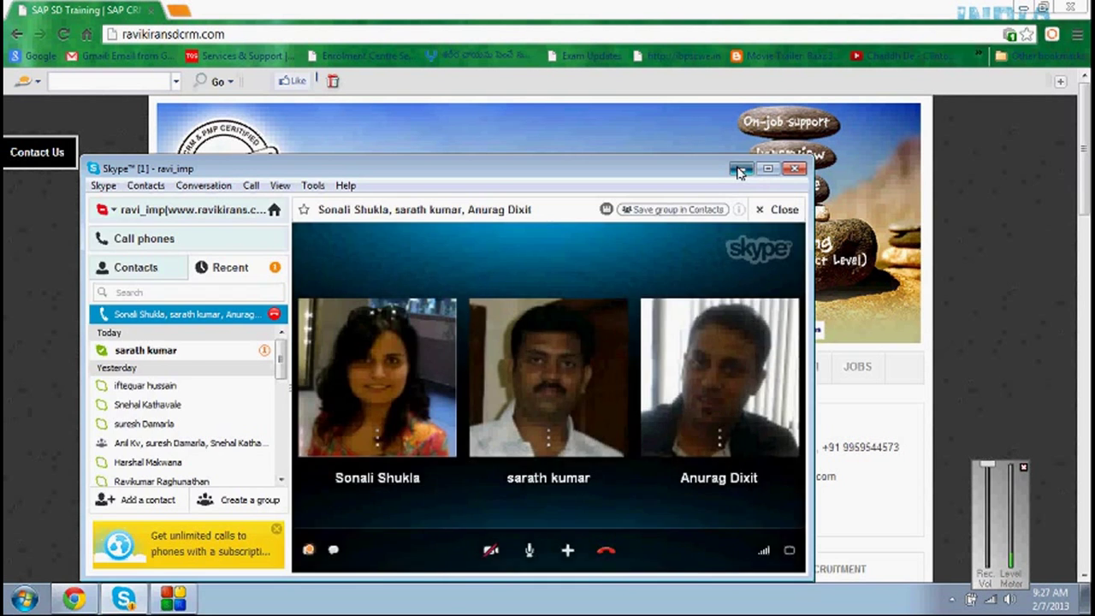
click(742, 170)
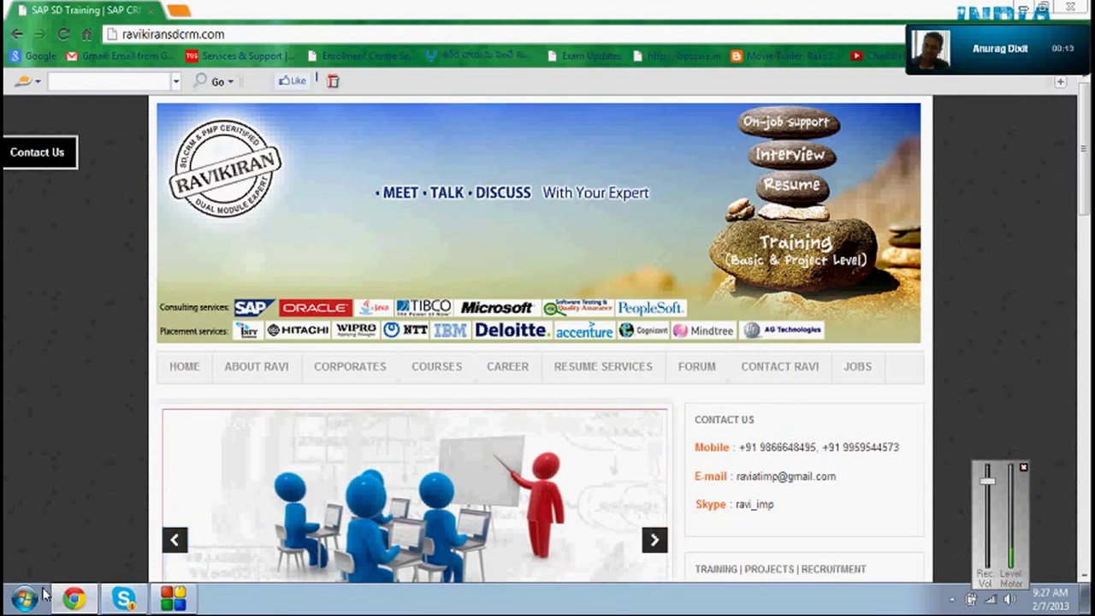
- Launch the Mikogo screen-sharing program
click(43, 592)
click(62, 339)
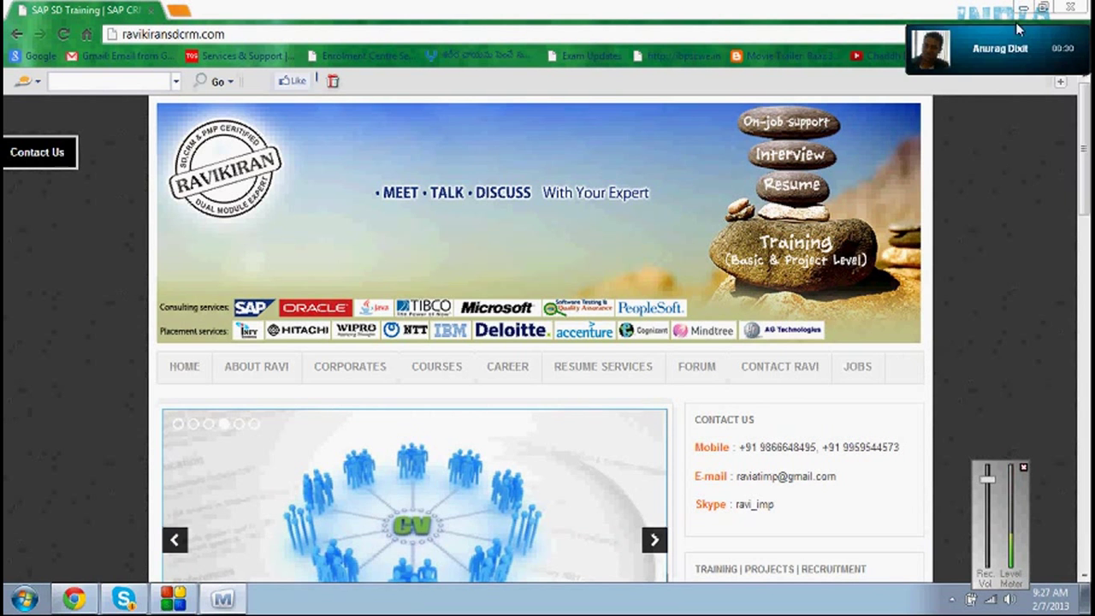
mouse_move(1021, 78)
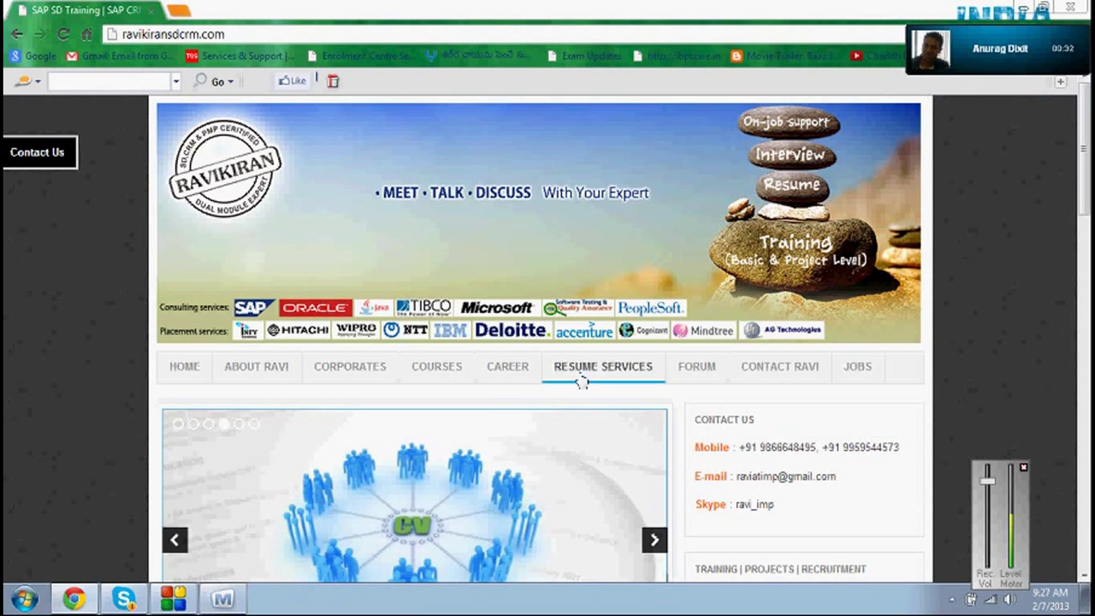
- Switch to Skype, paste the Mikogo session invitation into the group call's chat, send it, and minimize Skype
click(120, 599)
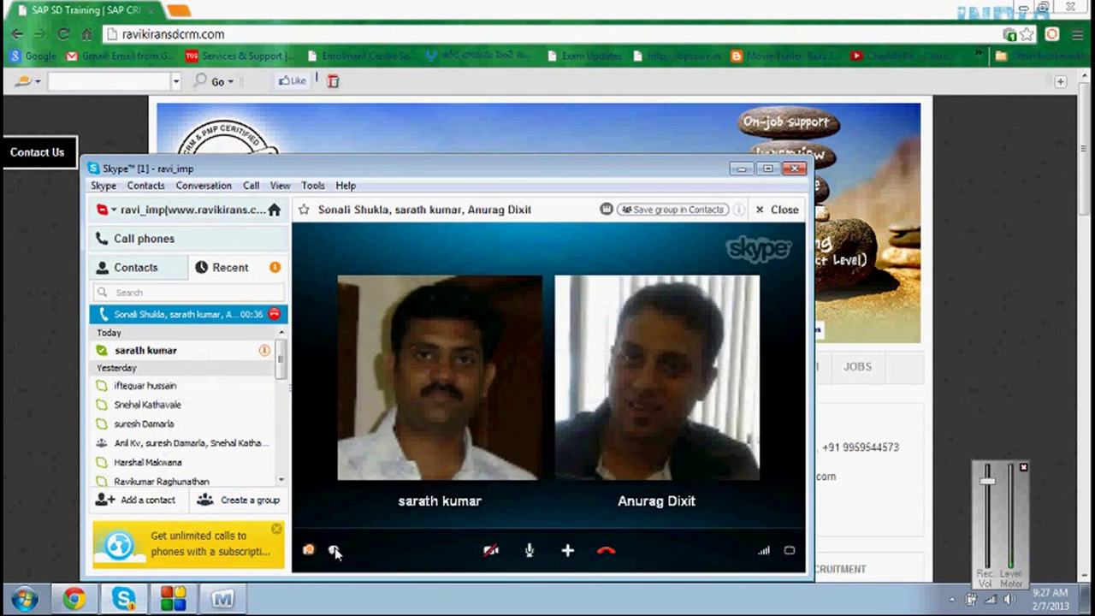
click(333, 549)
key(ctrl+v)
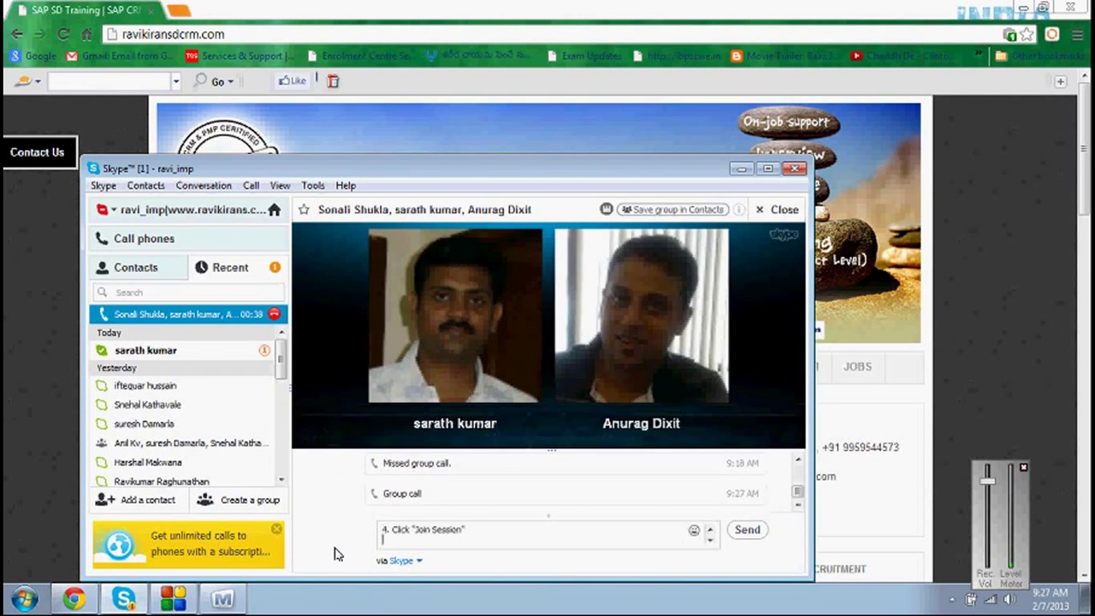
key(Return)
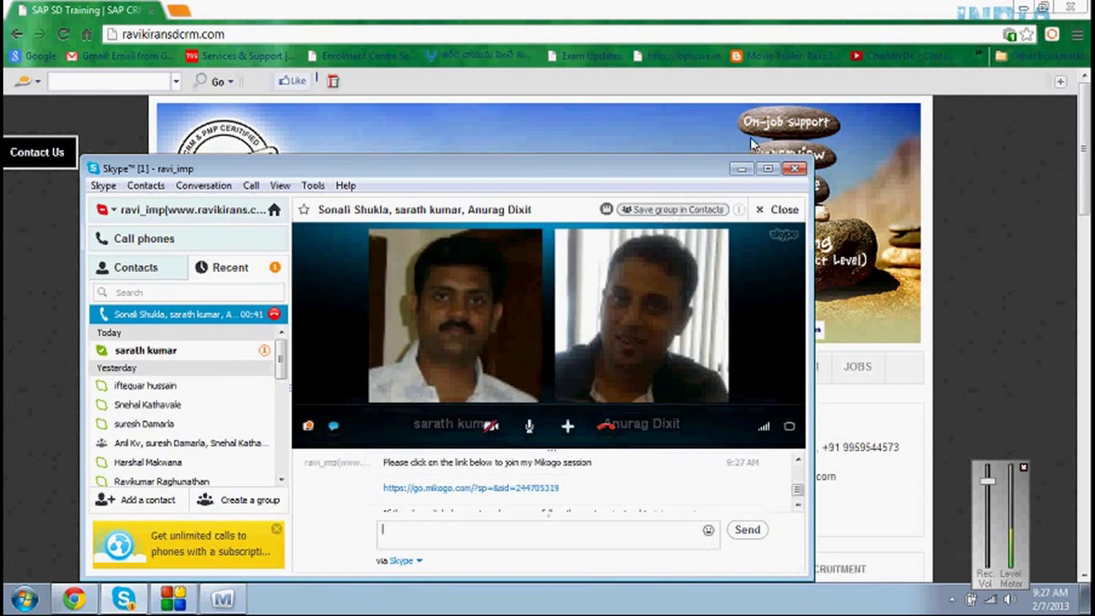
click(741, 170)
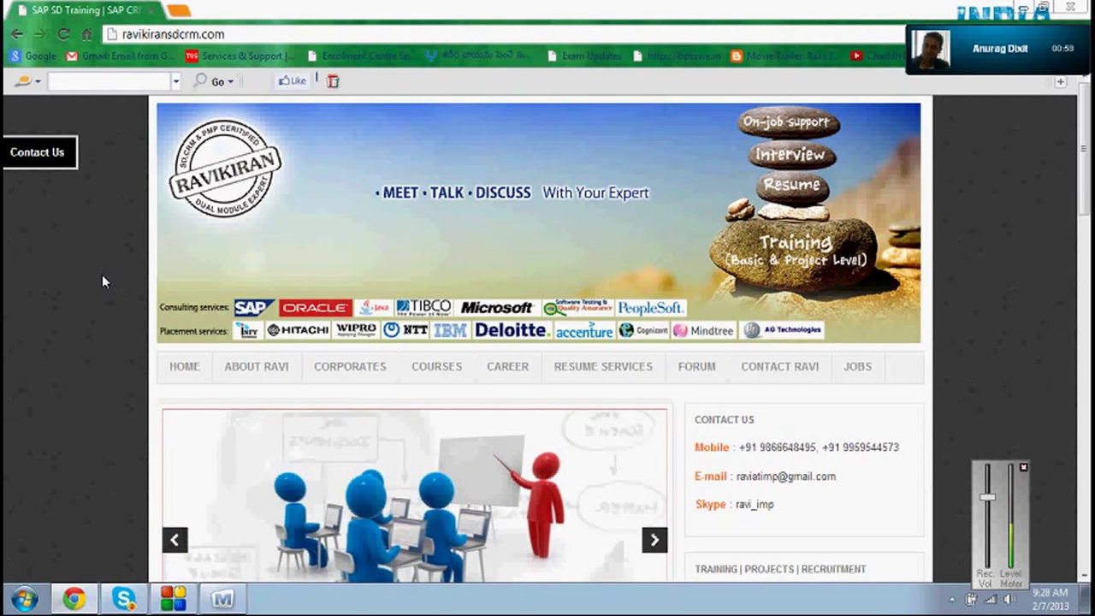
- Open SAP Logon from the desktop and open the logon screen of the RaviECC system
key(super+d)
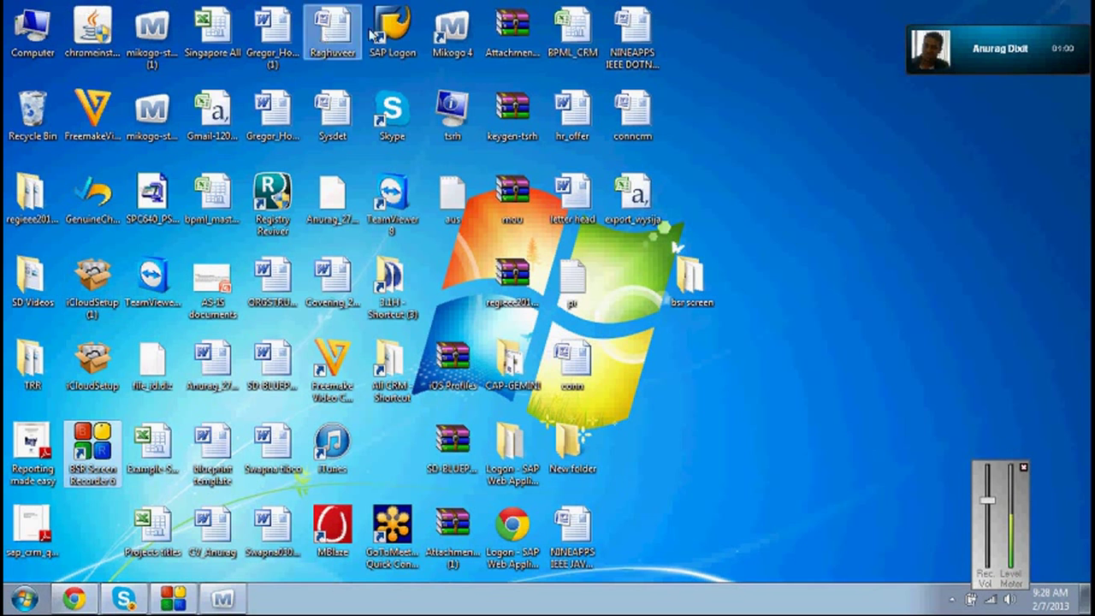
click(397, 33)
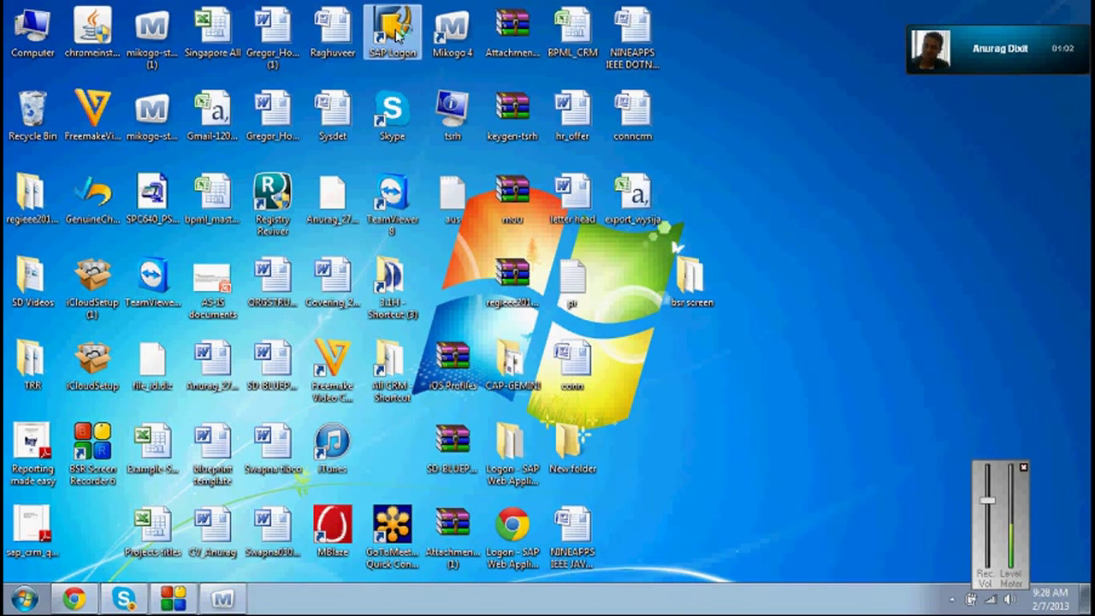
double_click(397, 32)
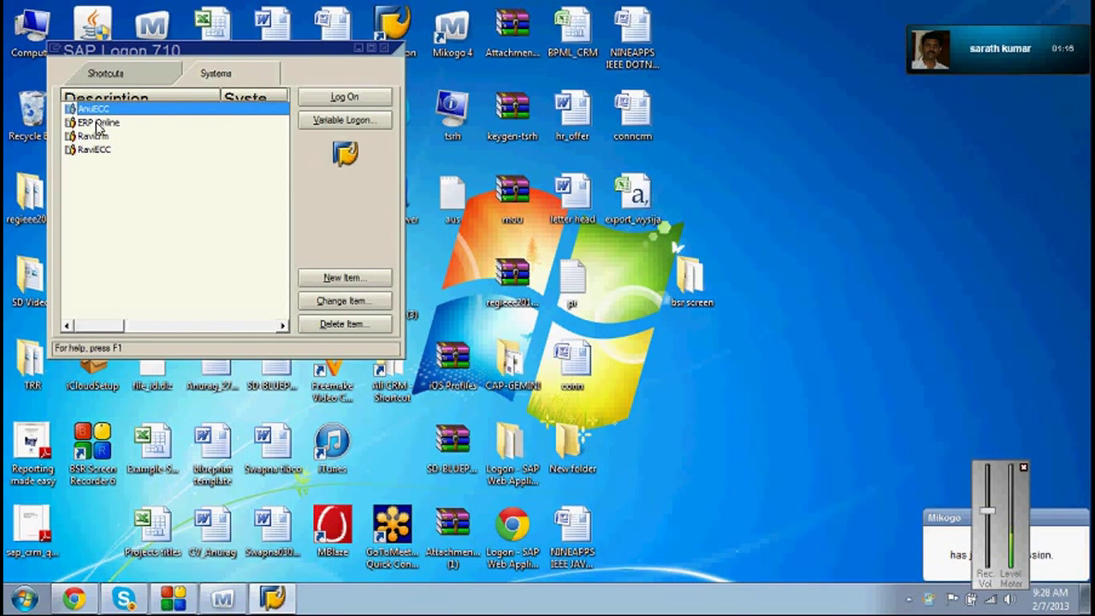
click(97, 150)
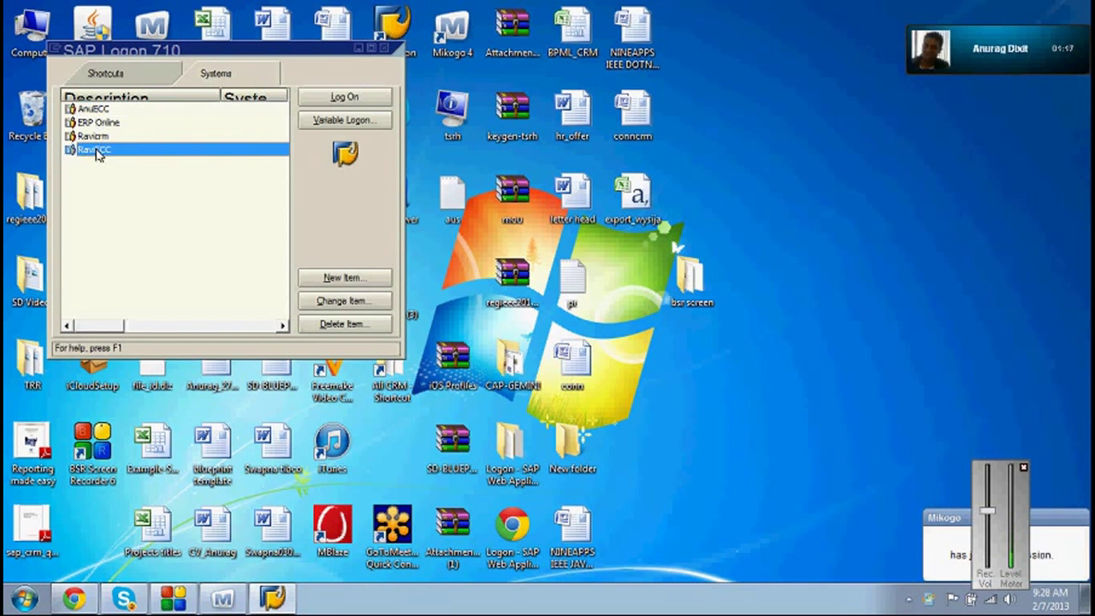
click(361, 98)
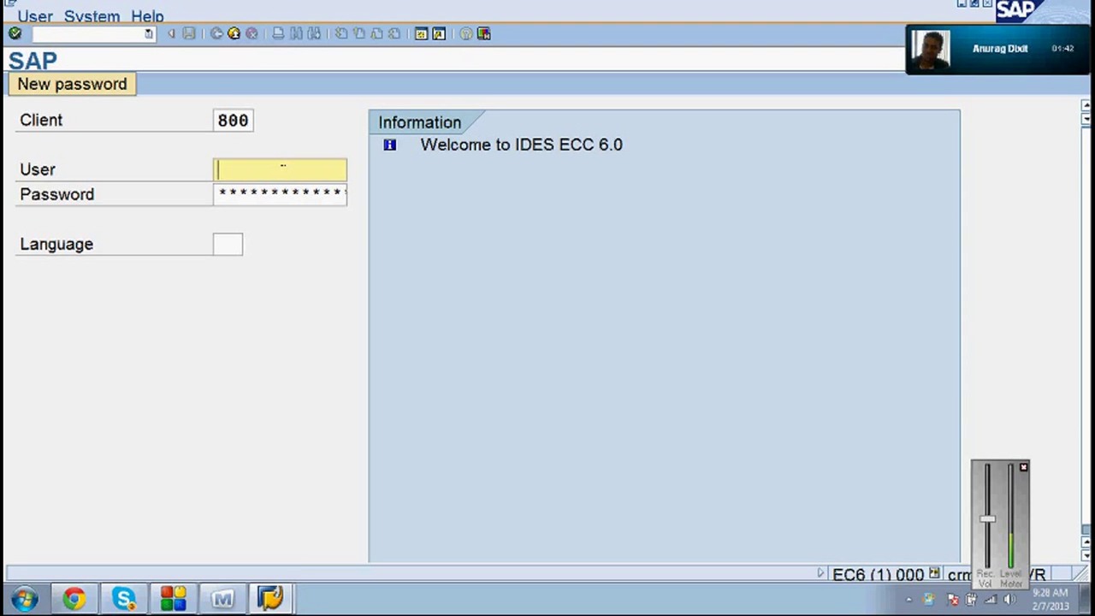
- Fill in the user name for client 800 with the second remembered entry and go to the password field
click(283, 167)
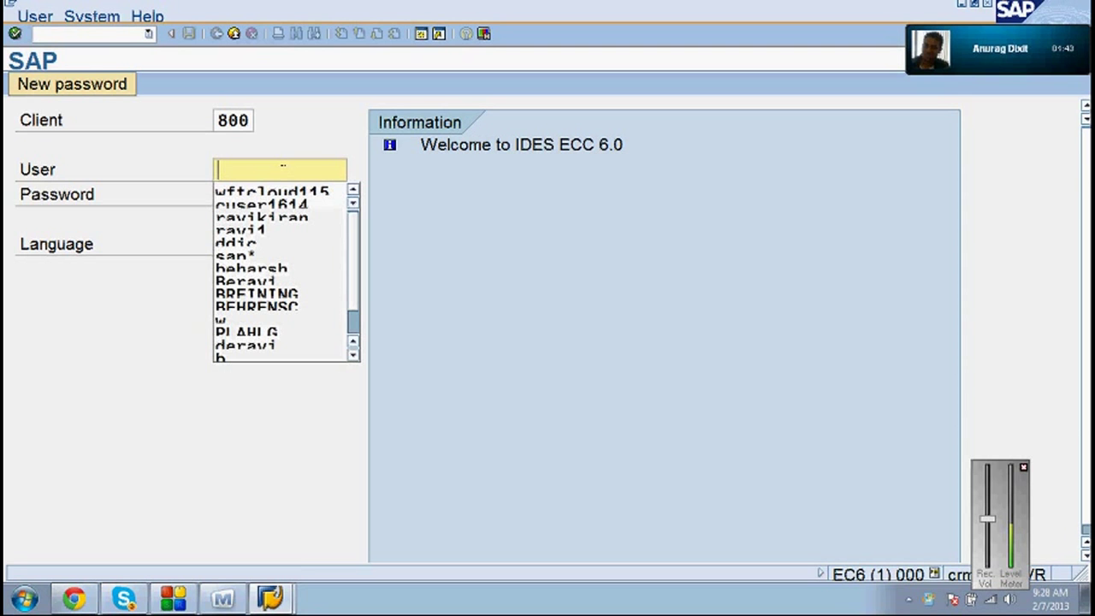
click(278, 205)
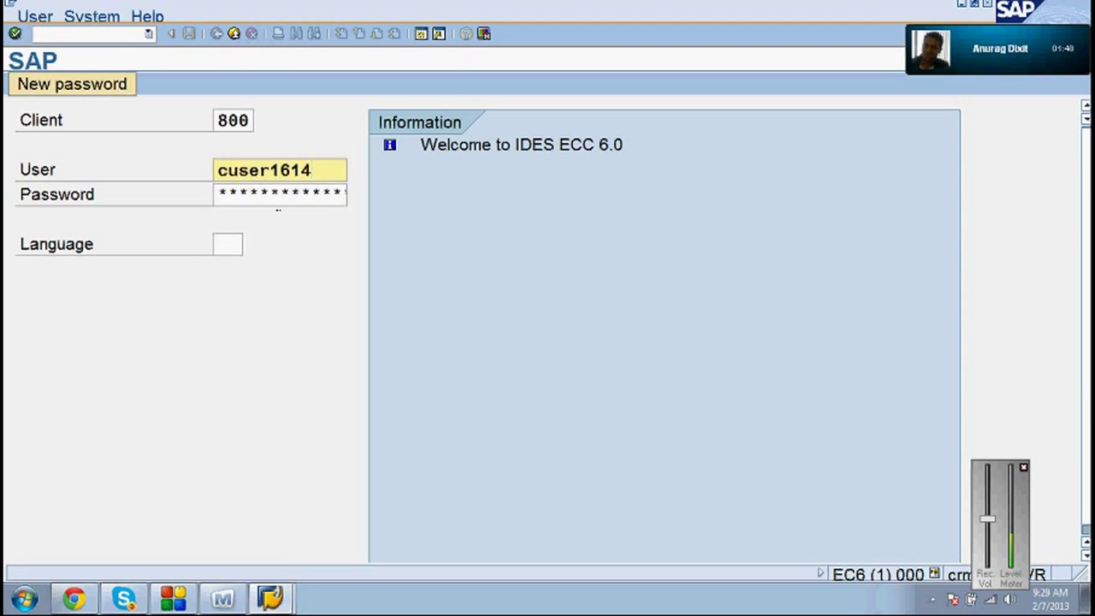
key(Tab)
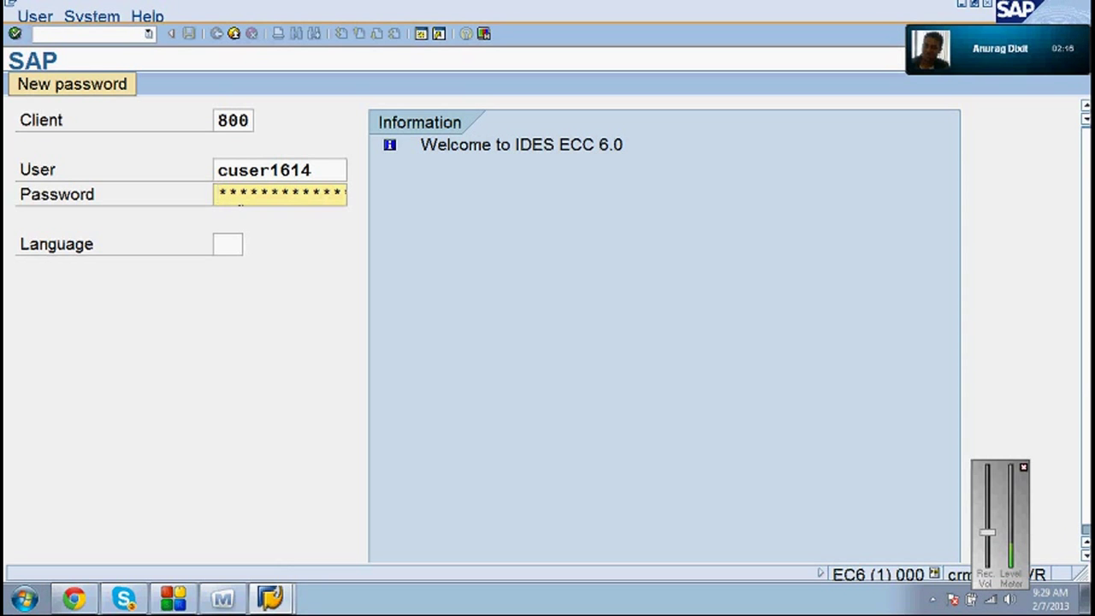
- Switch to Skype and read the last 7 days of messages with the first unread contact, then minimize Skype
click(132, 604)
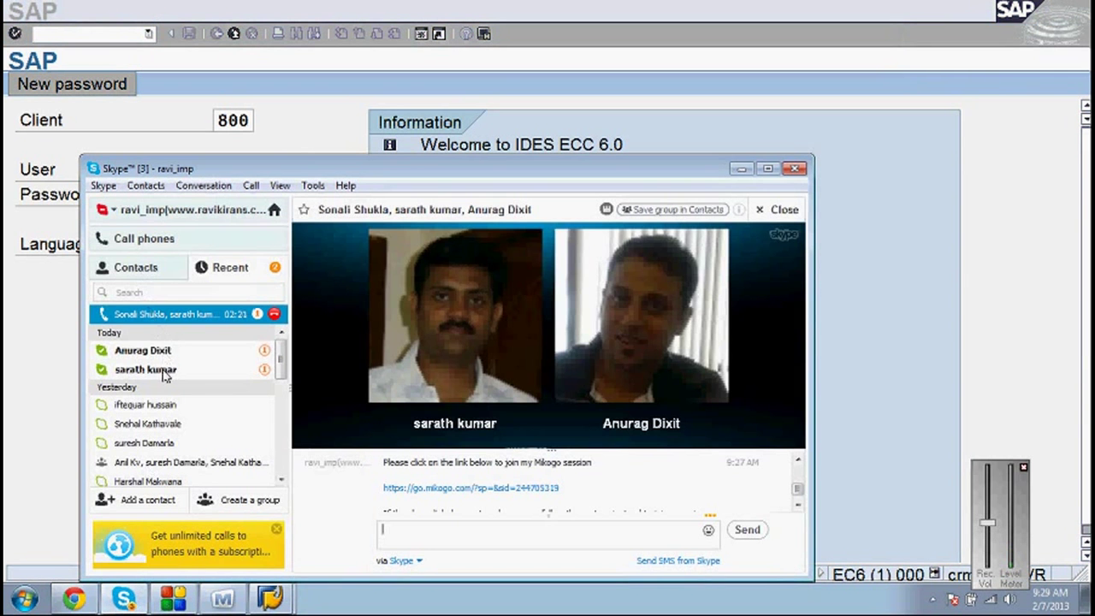
click(164, 353)
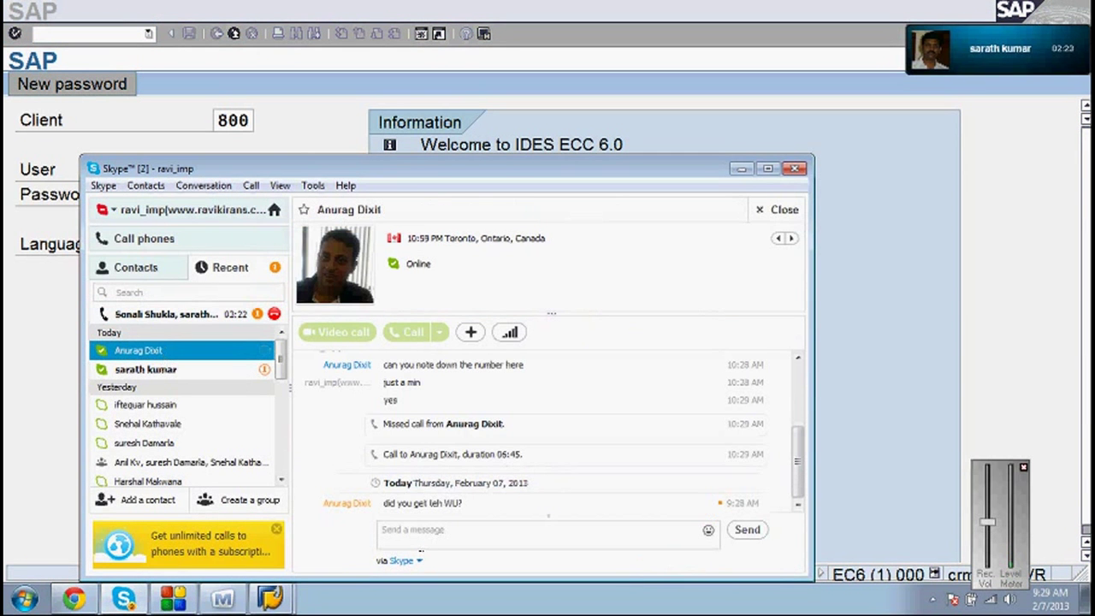
click(428, 530)
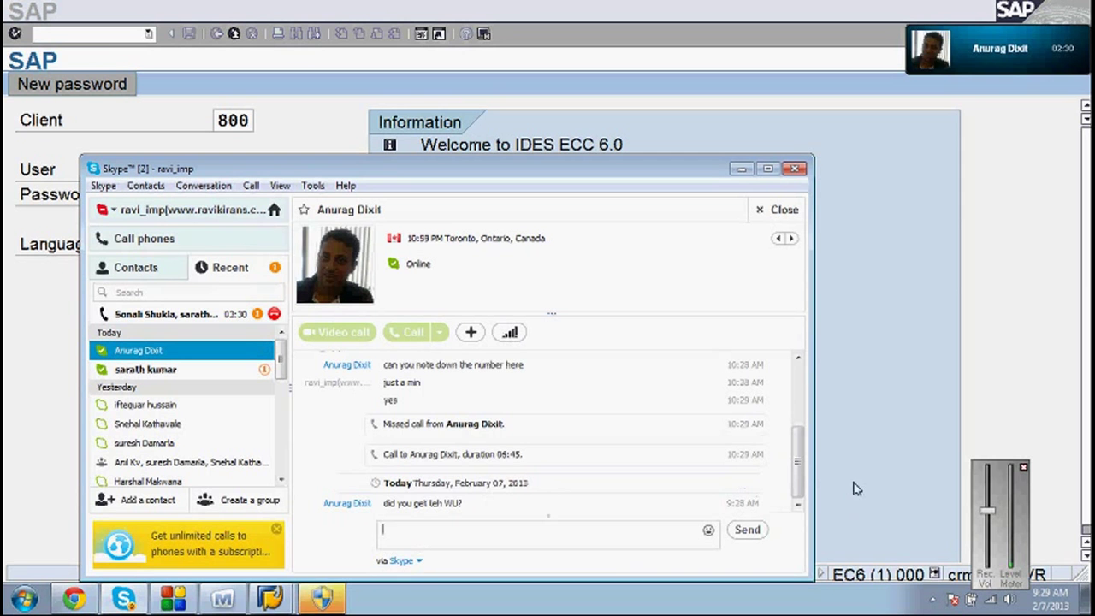
drag(798, 468, 795, 404)
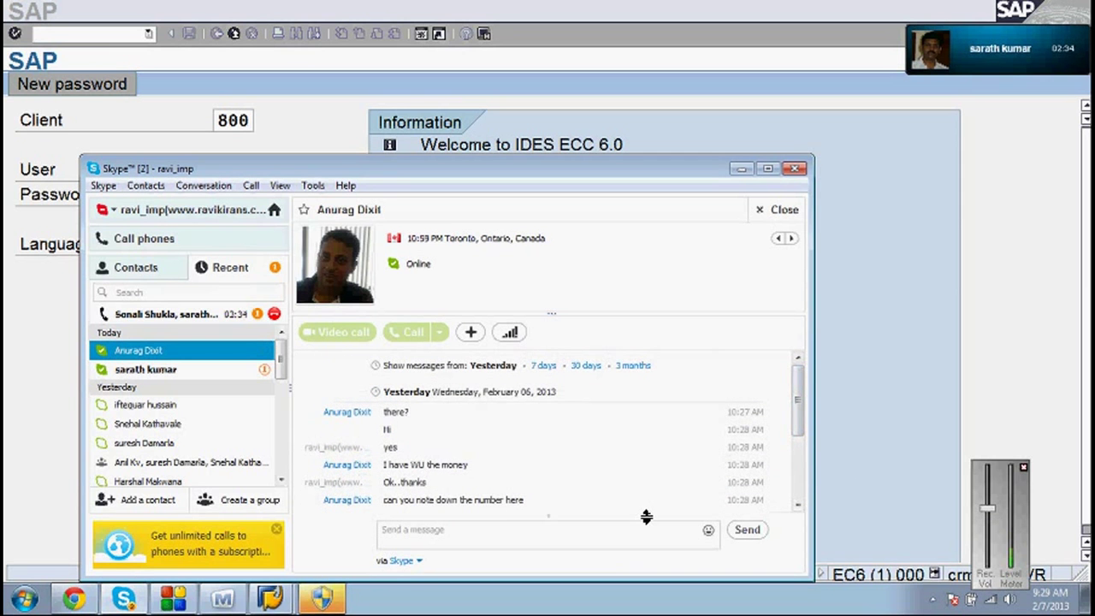
click(543, 368)
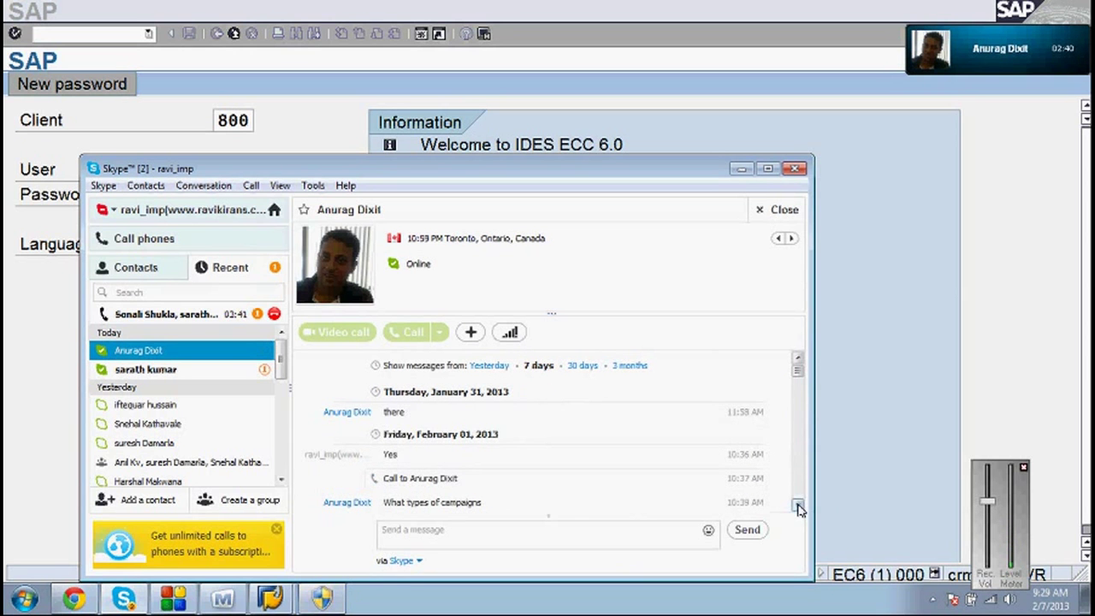
drag(798, 508, 797, 508)
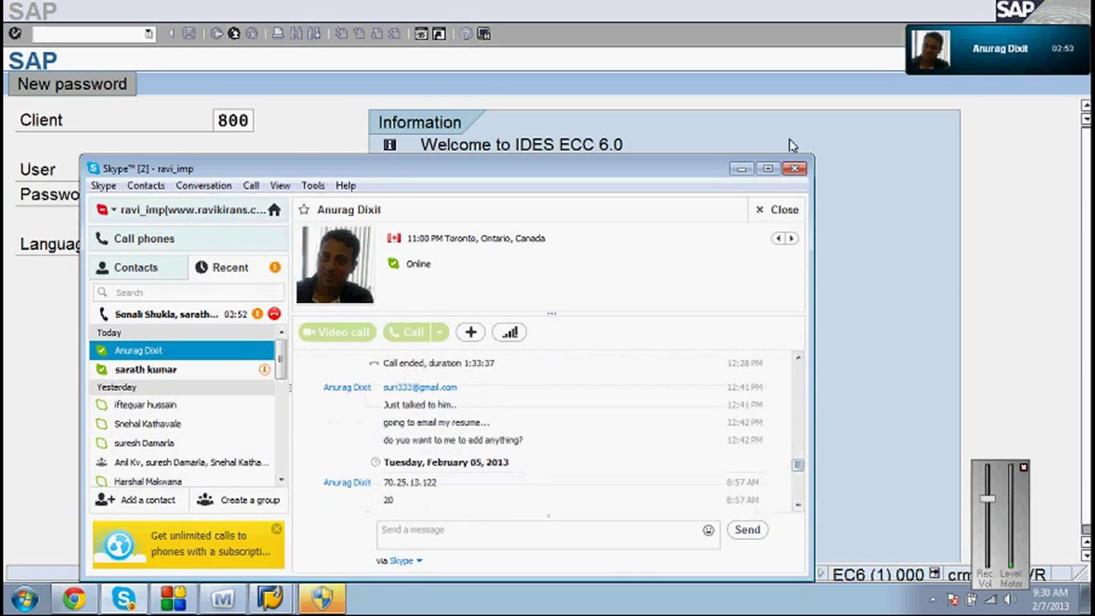
click(741, 169)
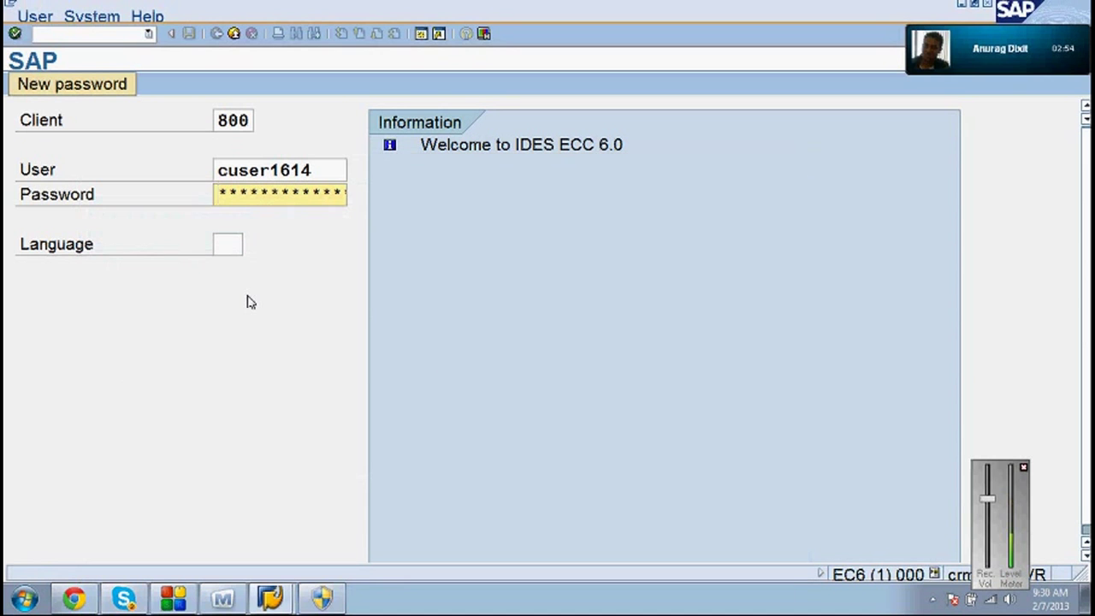
- Enter the account password in SAP and try to log on to client 800
key(Right)
key(Right)
key(Right)
key(Right)
key(Right)
key(Right)
key(Right)
key(Right)
key(Right)
key(Return)
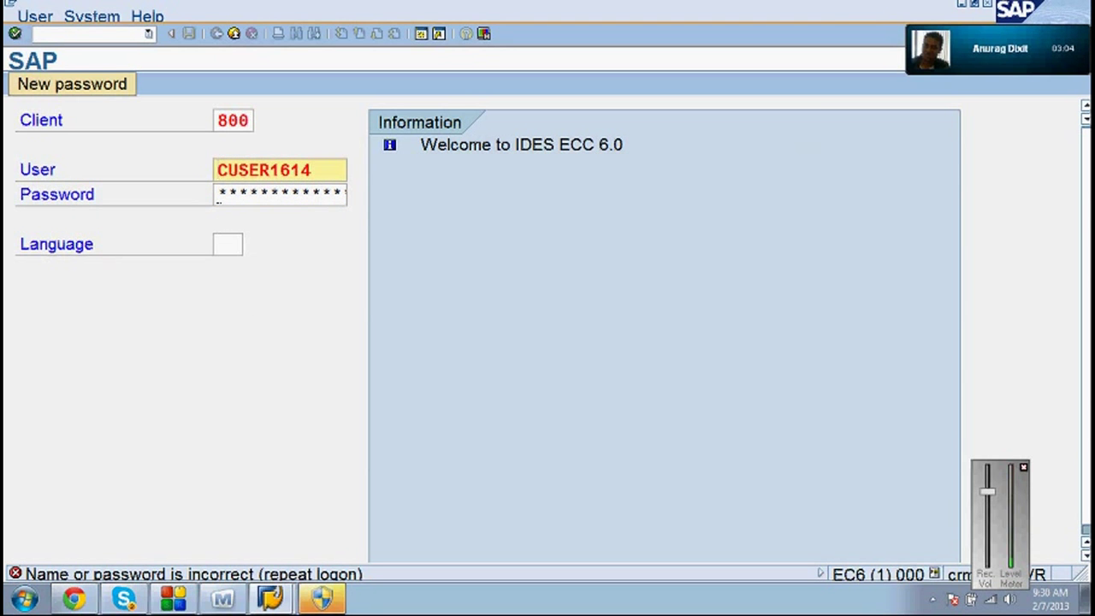
- Re-enter the account password, try the logon again, and close the SAP logon screen
key(Tab)
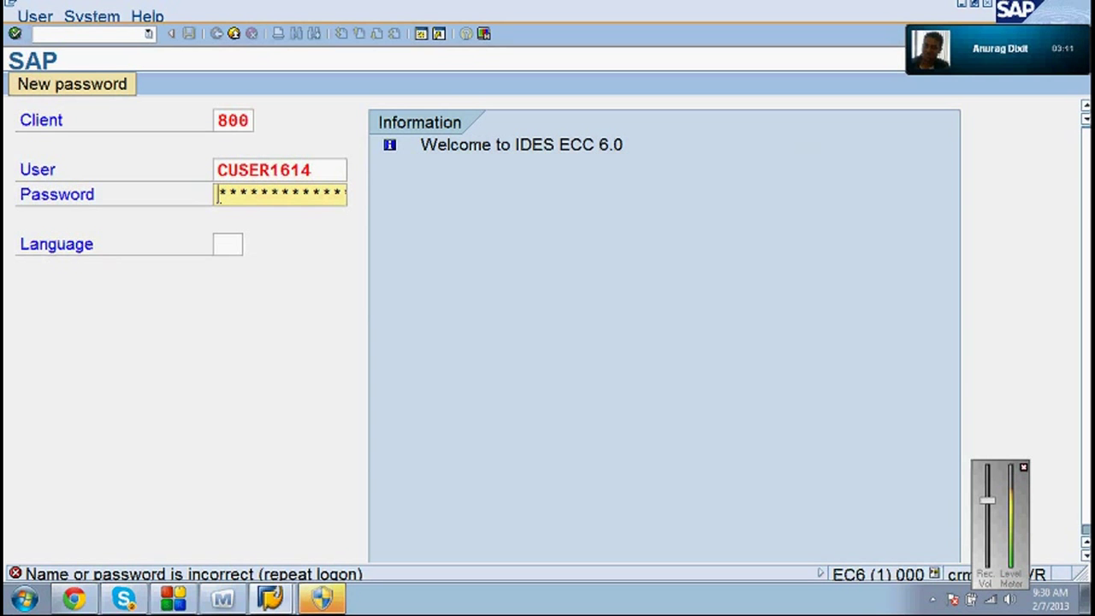
click(238, 194)
key(Right)
key(Right)
key(Right)
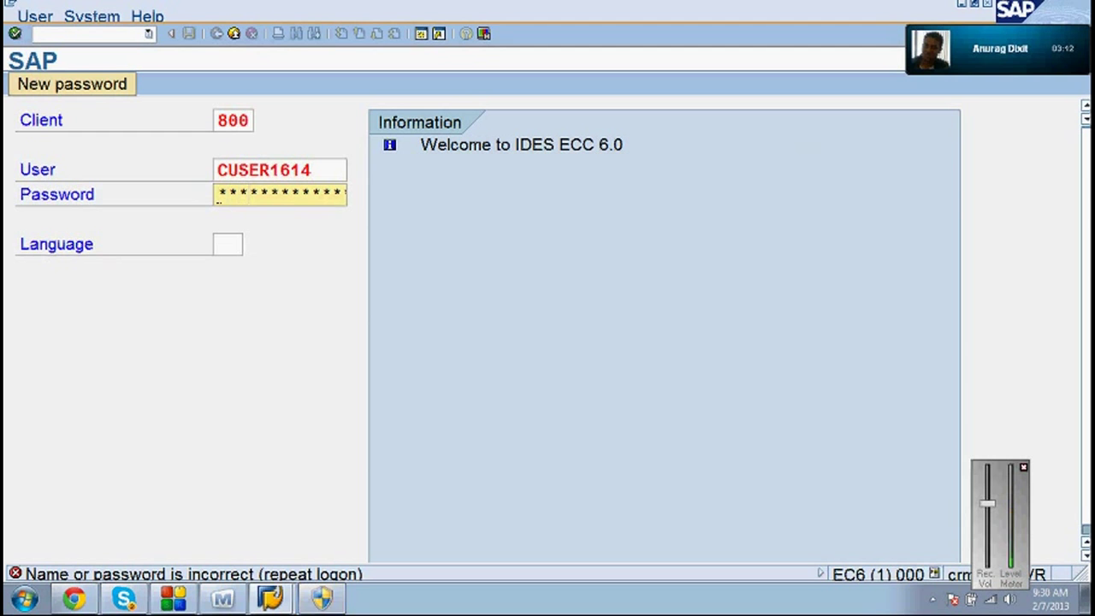
key(Right)
key(Right)
key(Right)
key(Return)
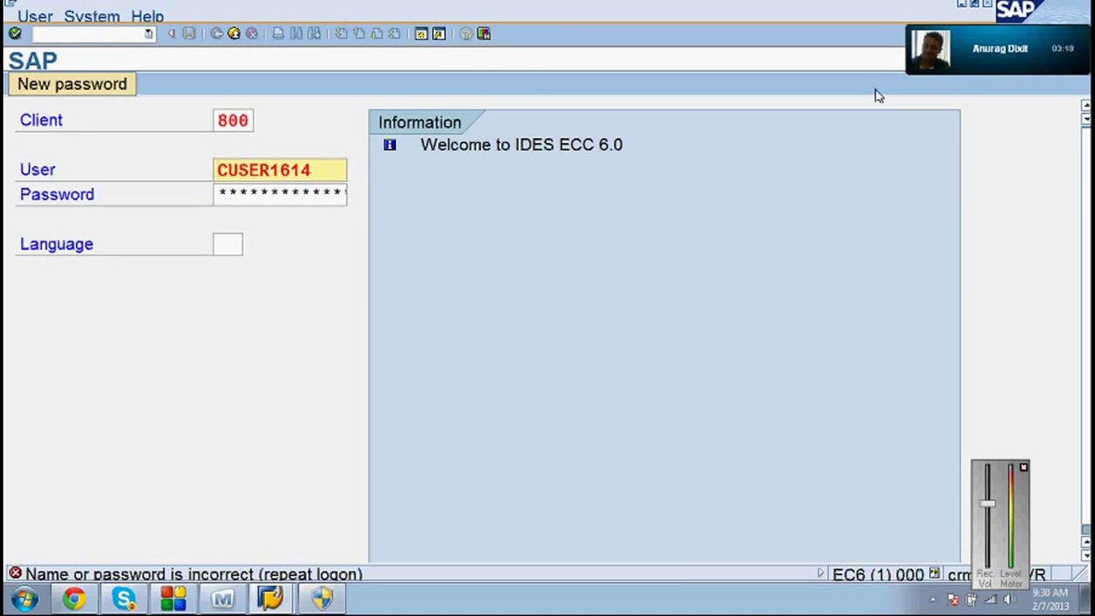
click(990, 8)
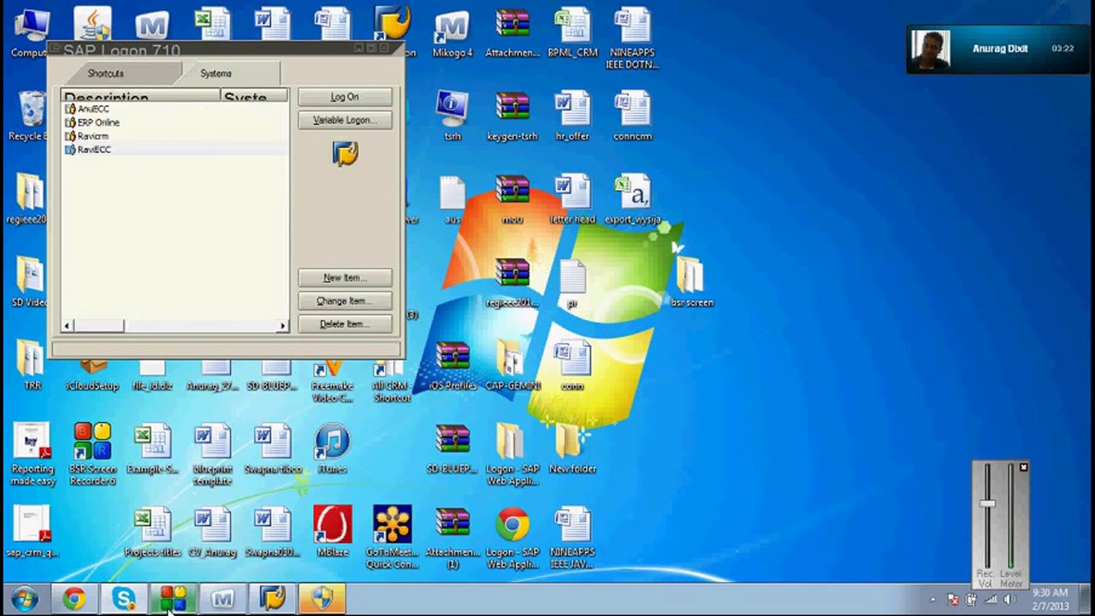
- Switch to Skype, search the selected contact's chat history for the message with the SAP password, and minimize Skype
click(124, 601)
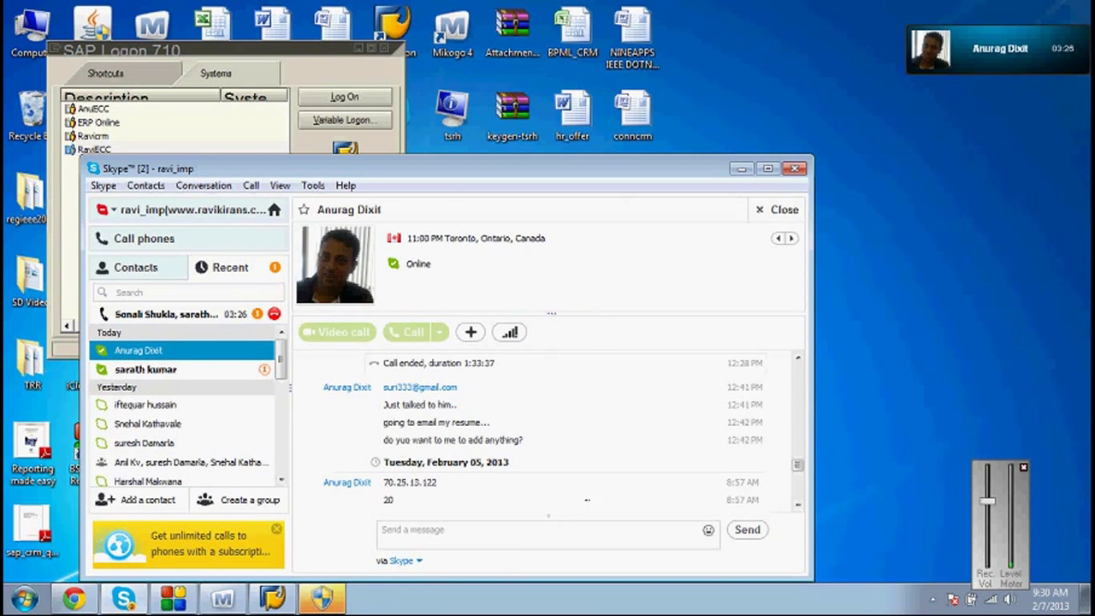
click(797, 360)
drag(796, 359, 797, 363)
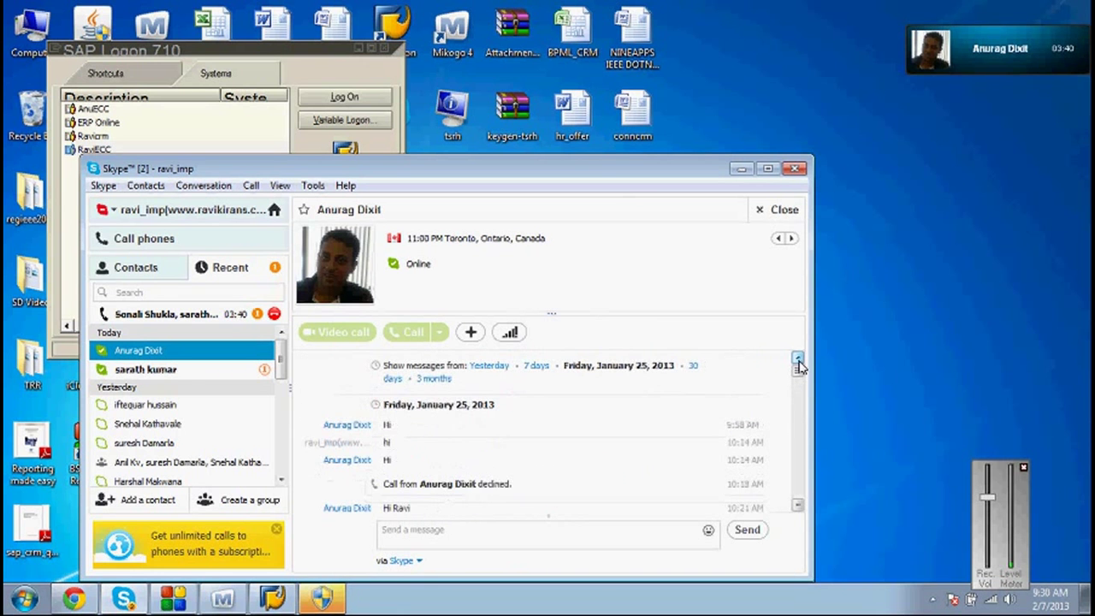
drag(798, 506, 798, 506)
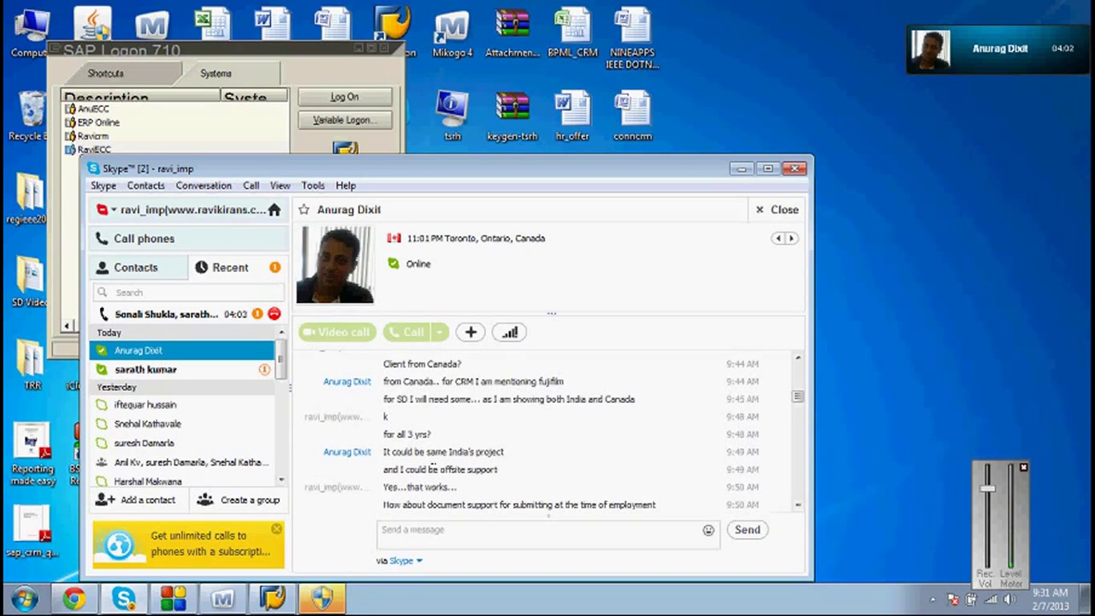
key(ctrl+f)
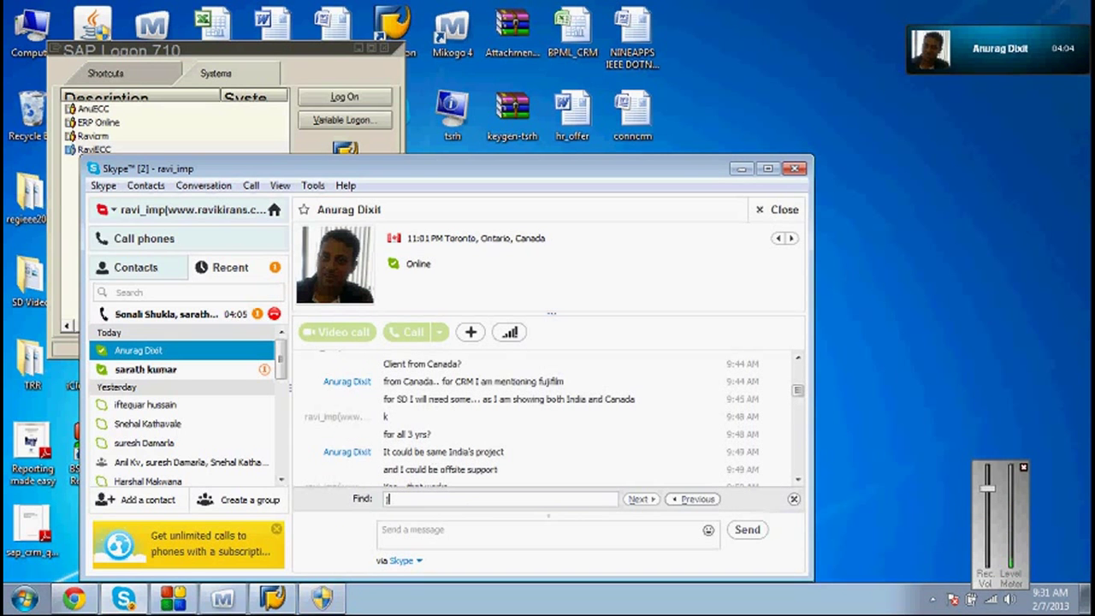
scroll(552, 420, up, 6)
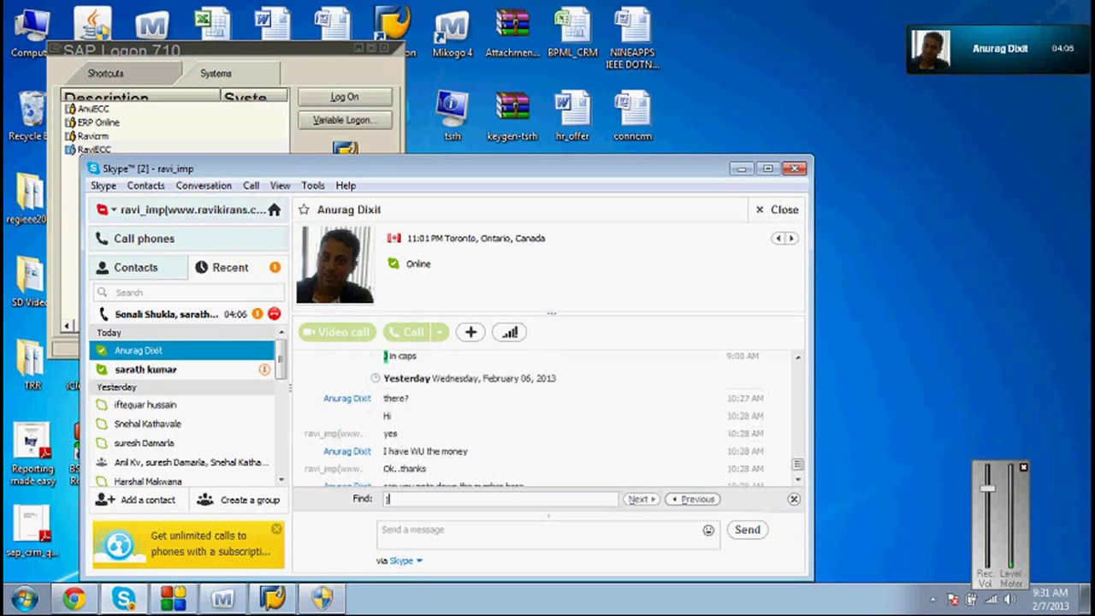
scroll(552, 419, up, 1)
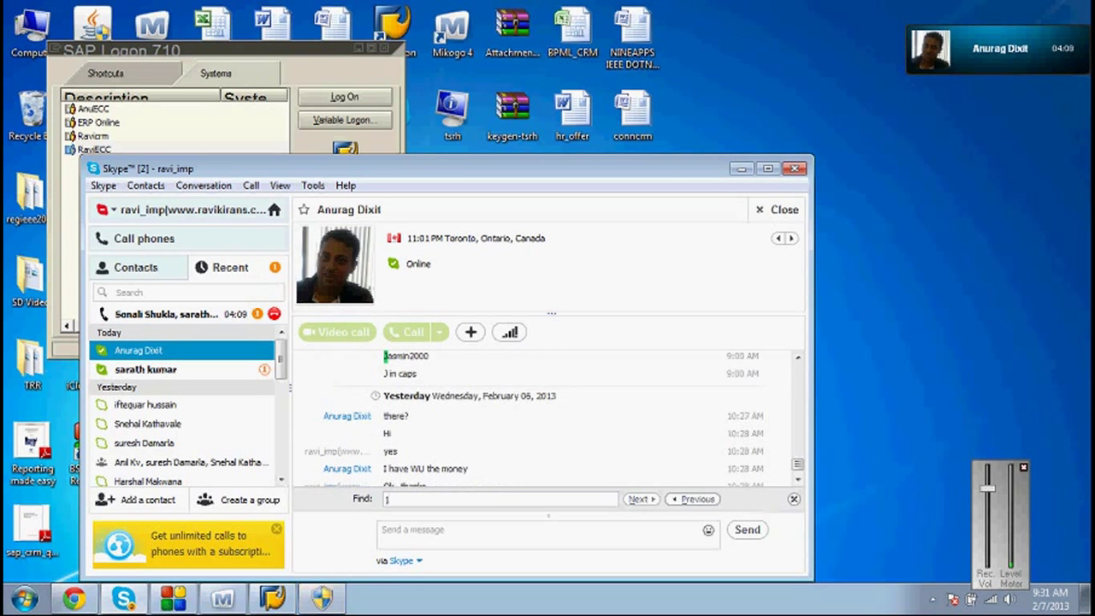
click(741, 169)
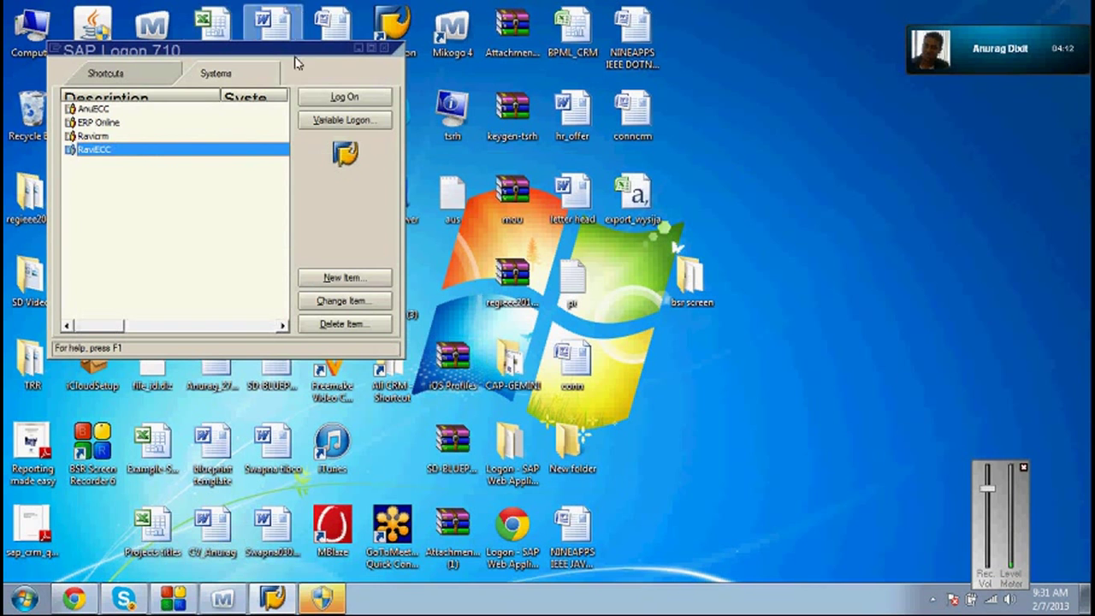
- Open the SAP logon screen of the AnuECC system
click(330, 102)
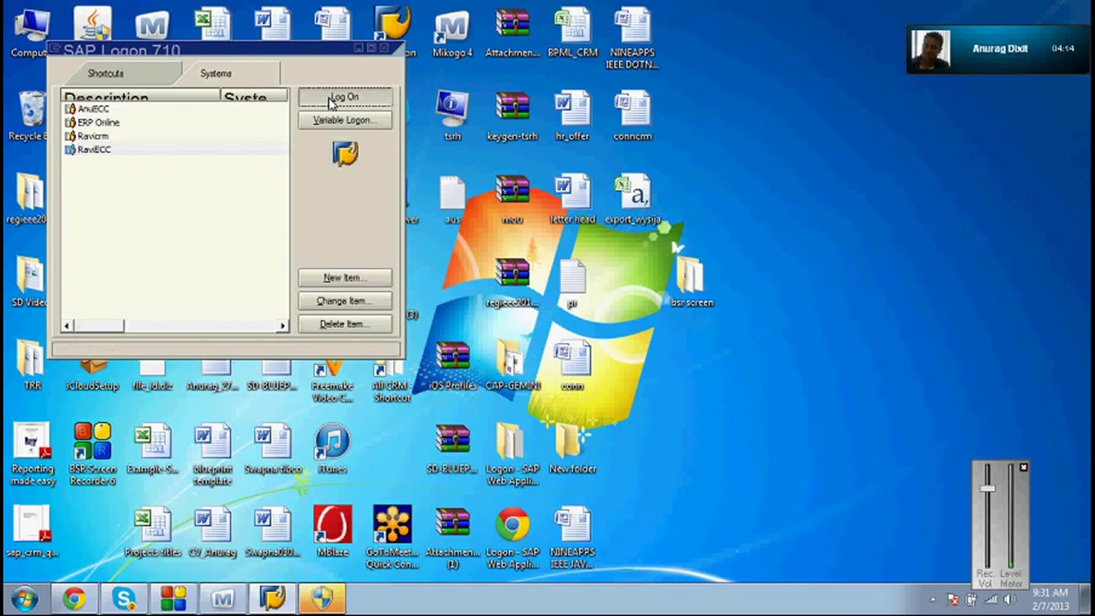
click(144, 110)
double_click(143, 110)
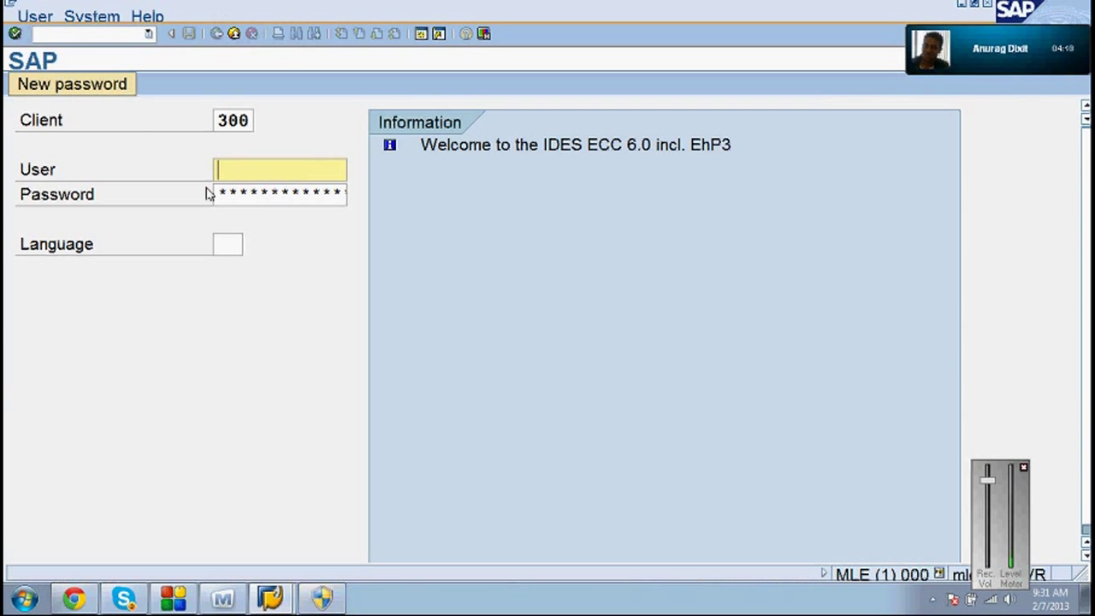
- Choose the first remembered user name, enter the account password, and log on to client 300
key(BackSpace)
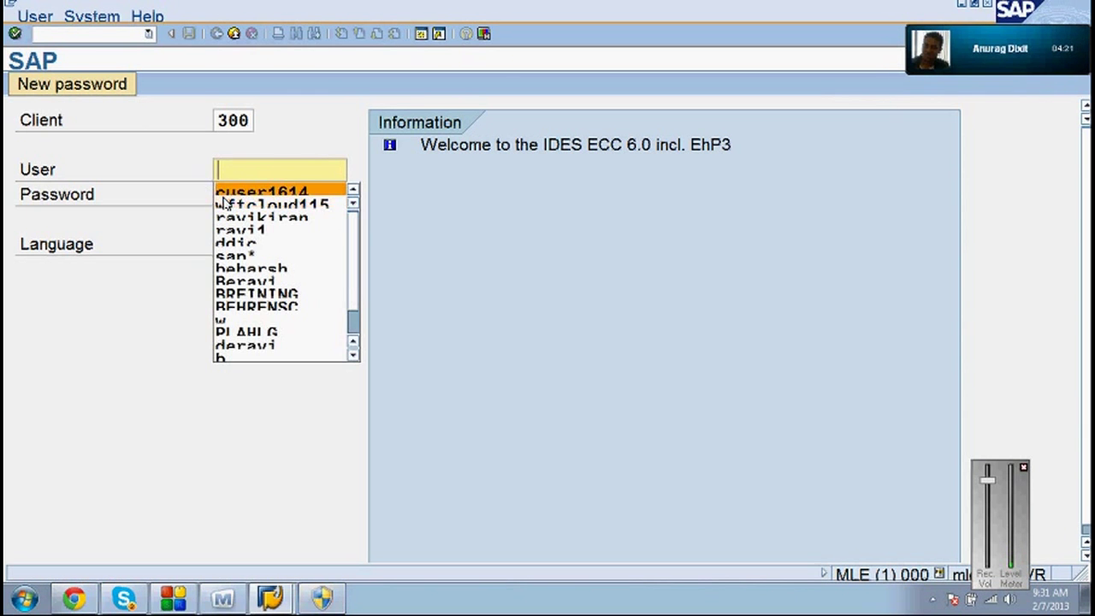
click(224, 191)
click(219, 195)
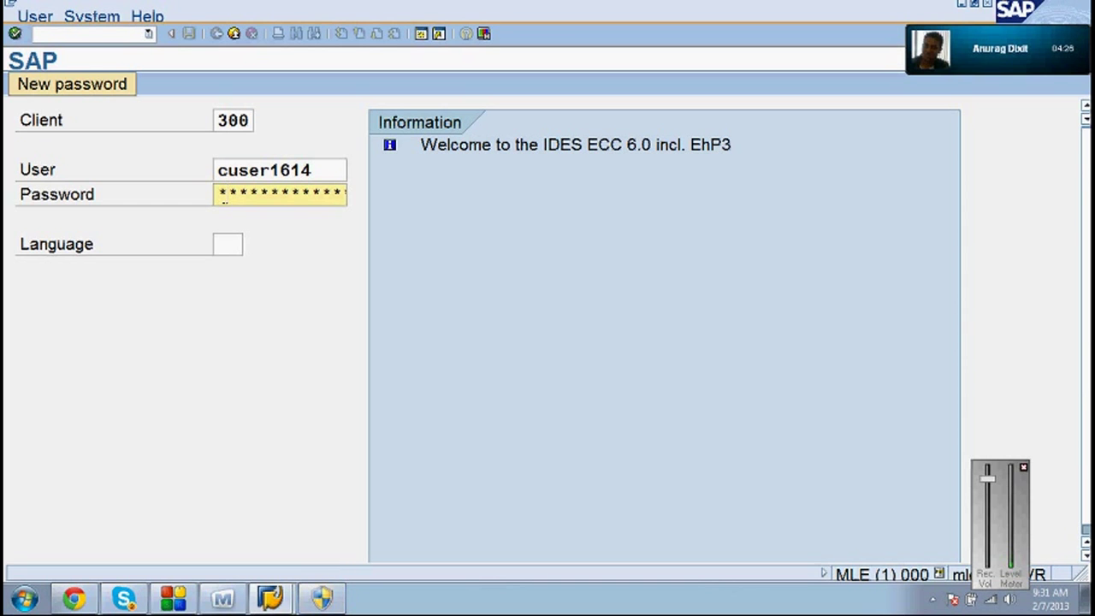
text(*)
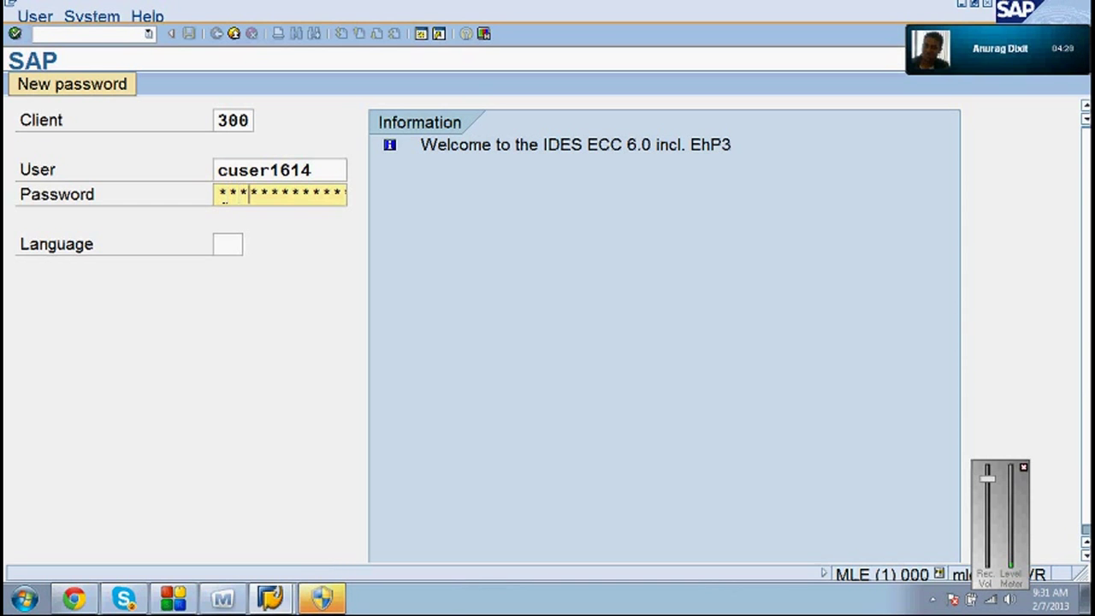
text(*****)
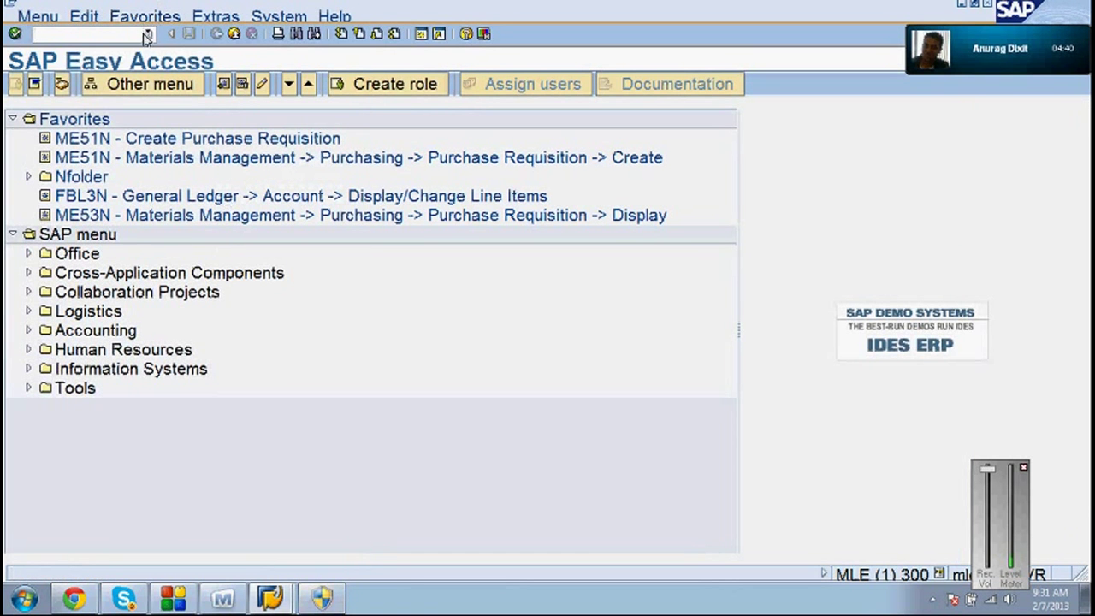
- Start transaction VA03 to reach the initial screen for displaying a sales order
click(148, 34)
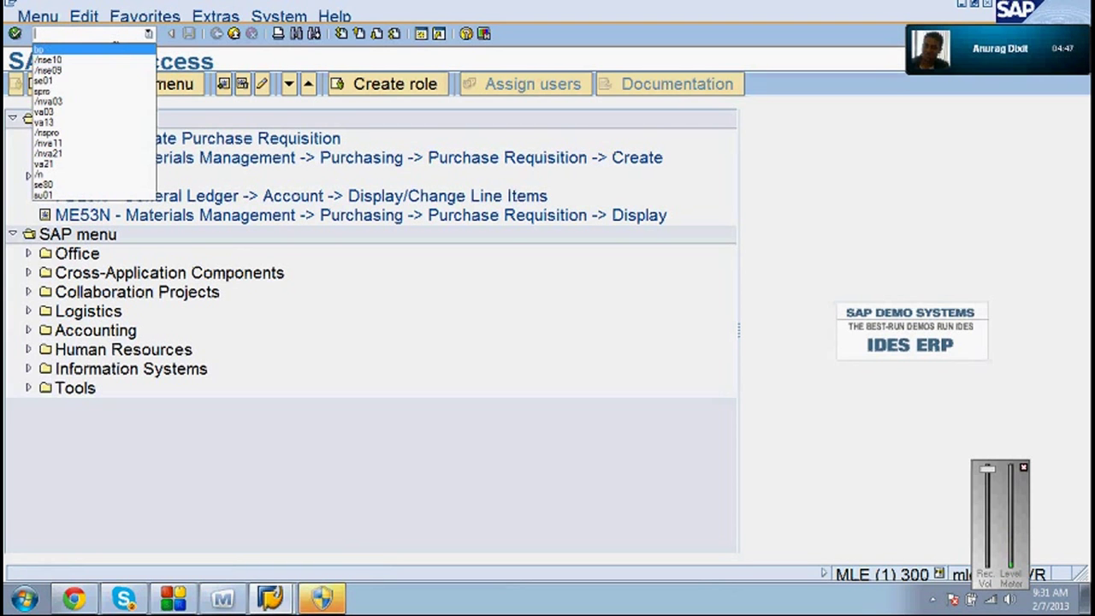
click(117, 36)
text(va)
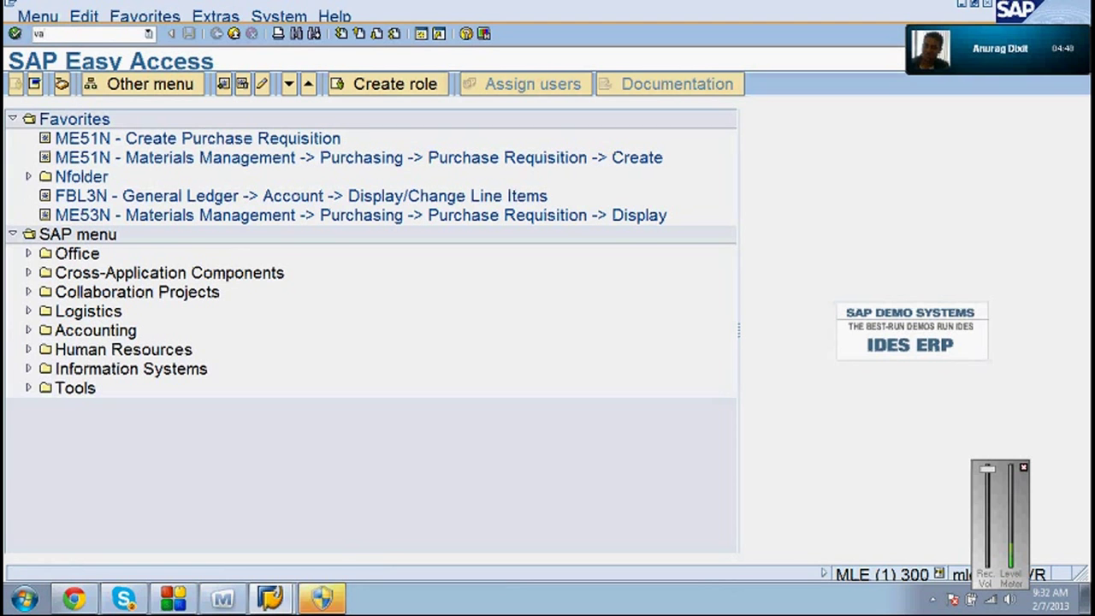
text(01)
key(Return)
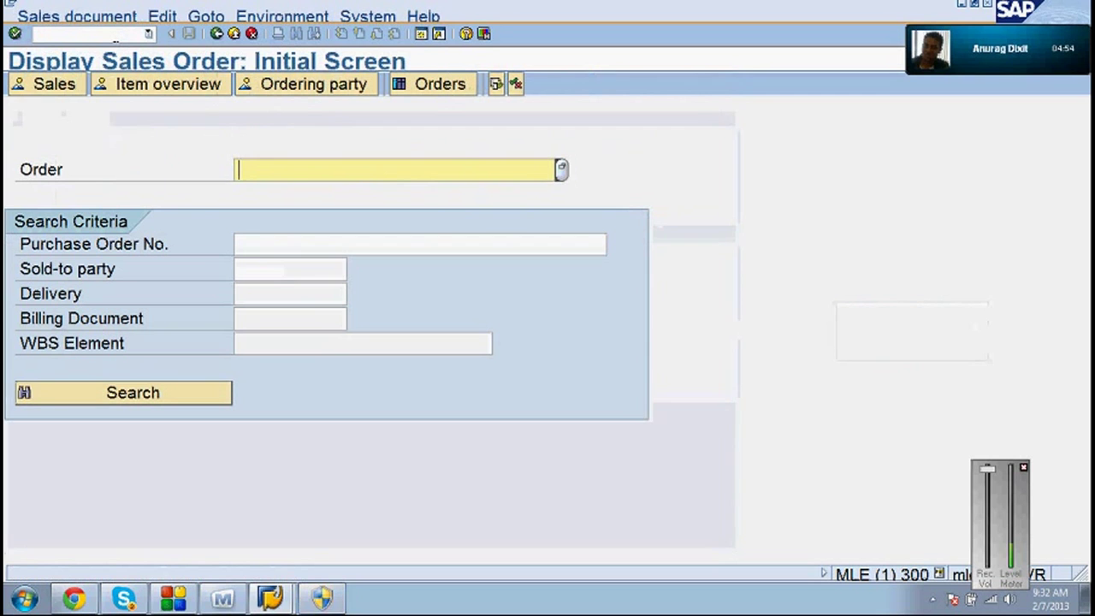
- Search for sales documents of type RE and choose the RETRAM entry of sales organization 1000 as the order
click(559, 175)
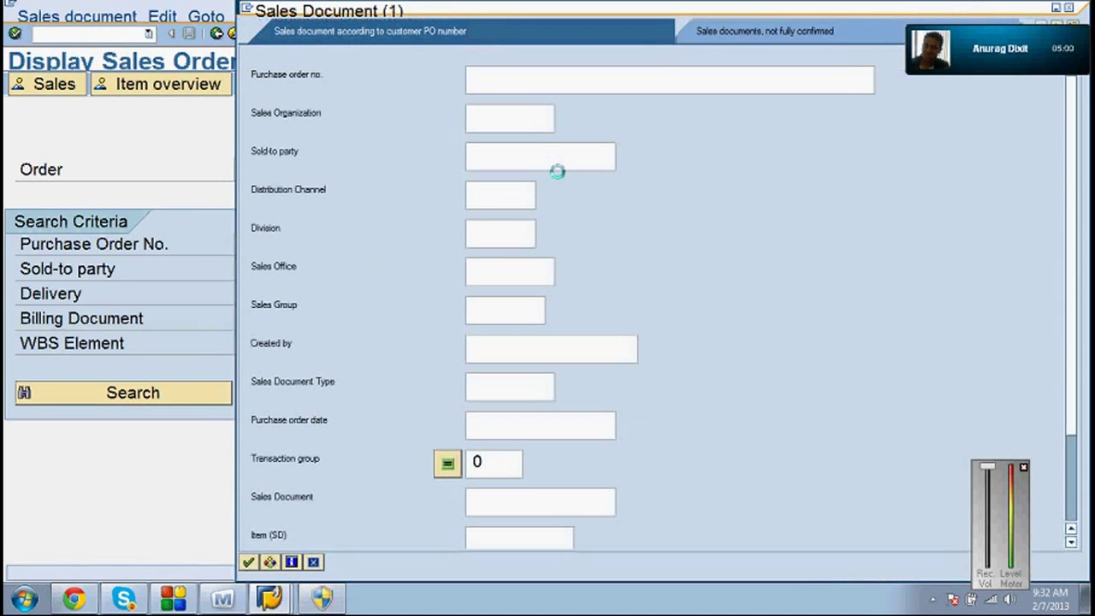
click(480, 386)
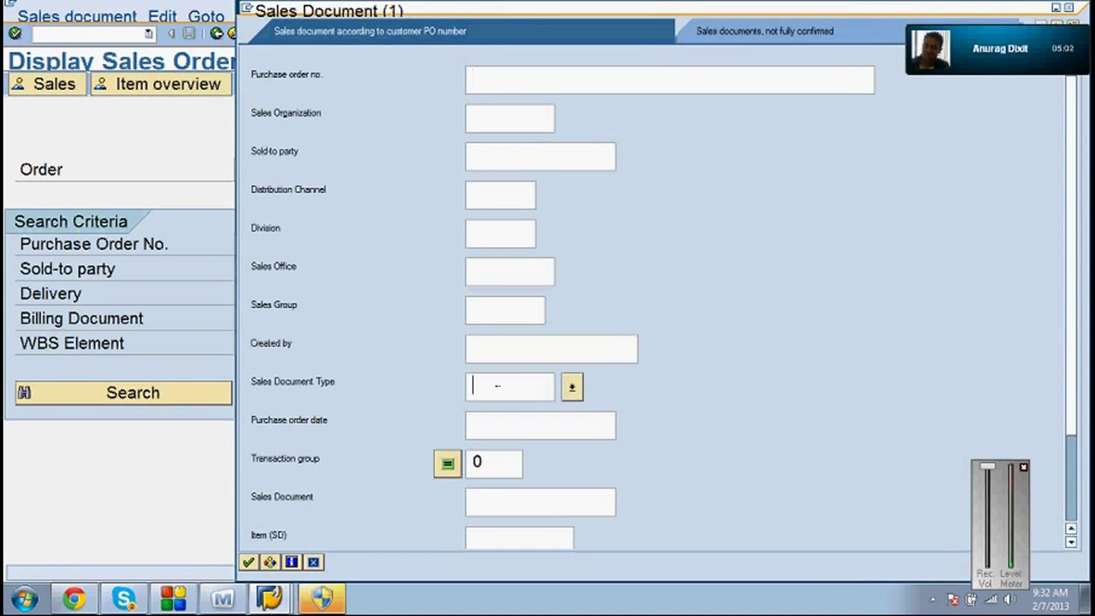
text(re)
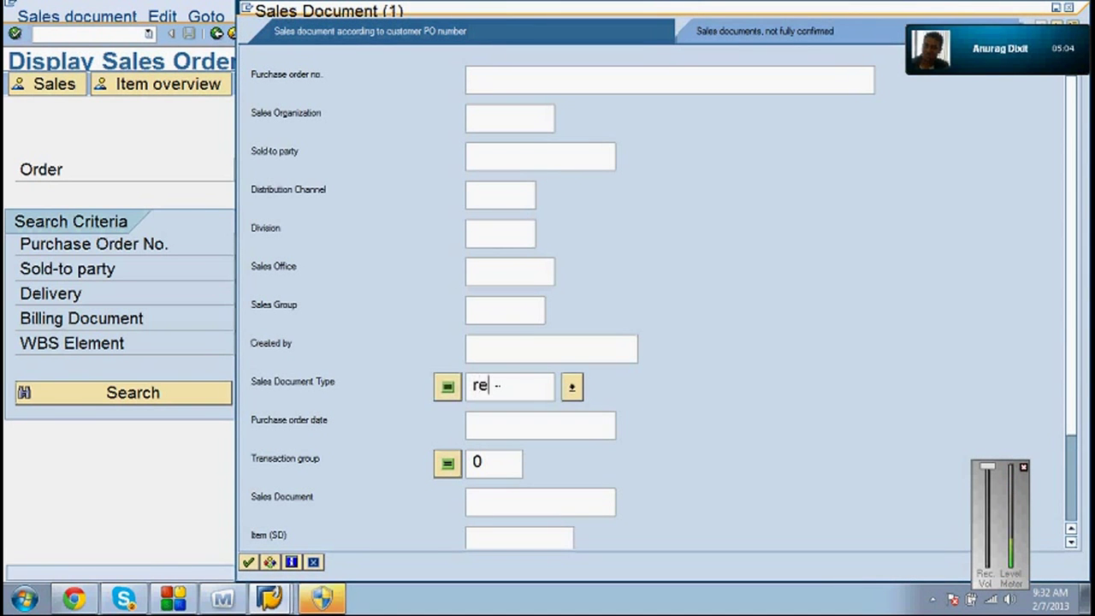
key(Return)
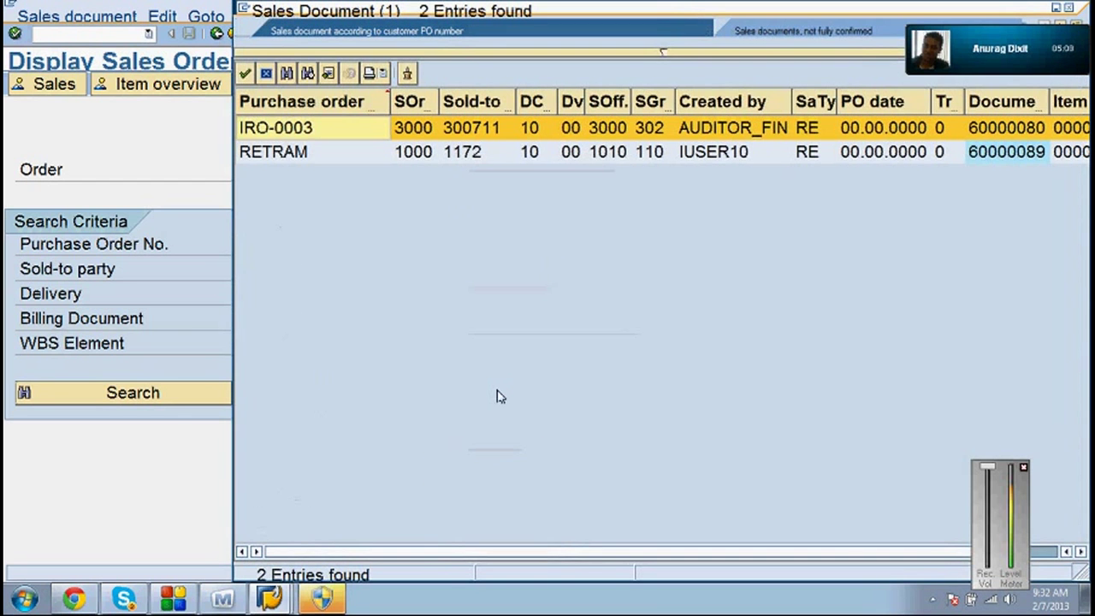
double_click(425, 152)
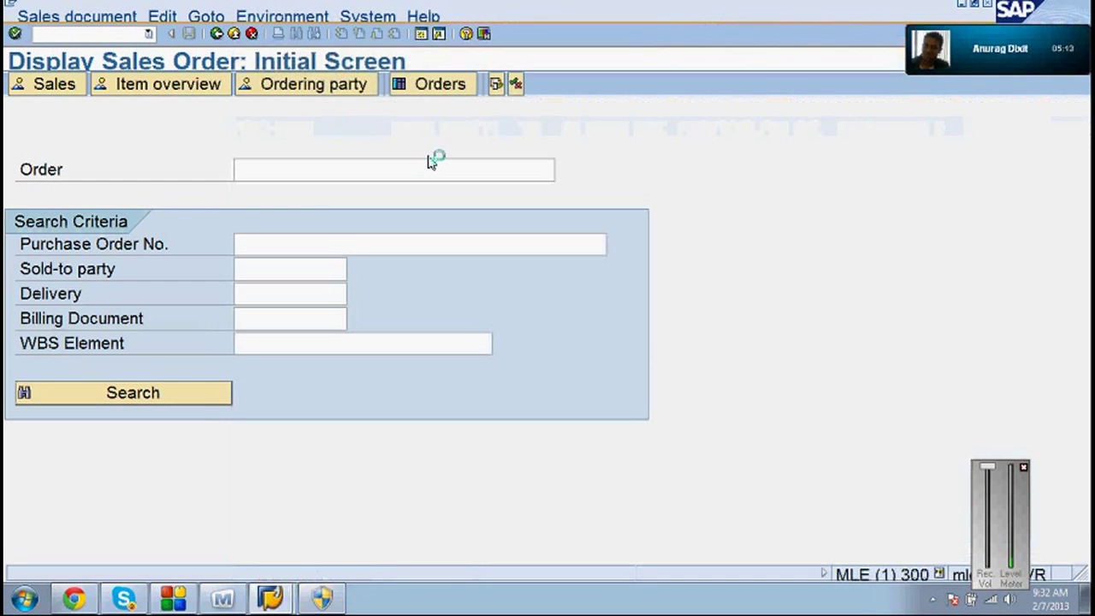
- Open the chosen returns order past the subsequent documents notice and display its document flow
click(16, 34)
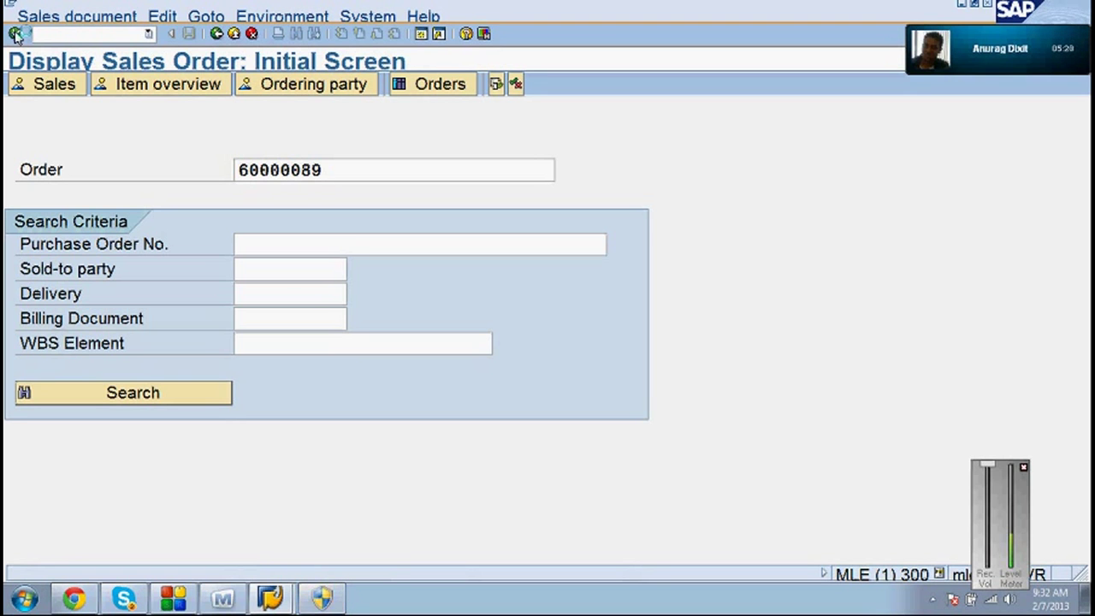
click(15, 34)
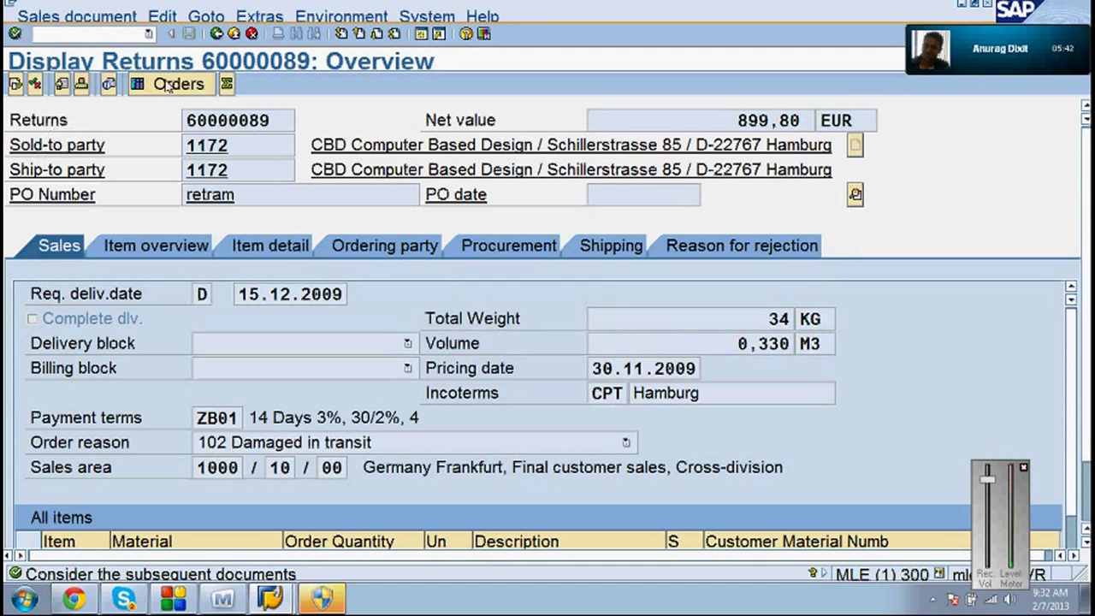
click(334, 16)
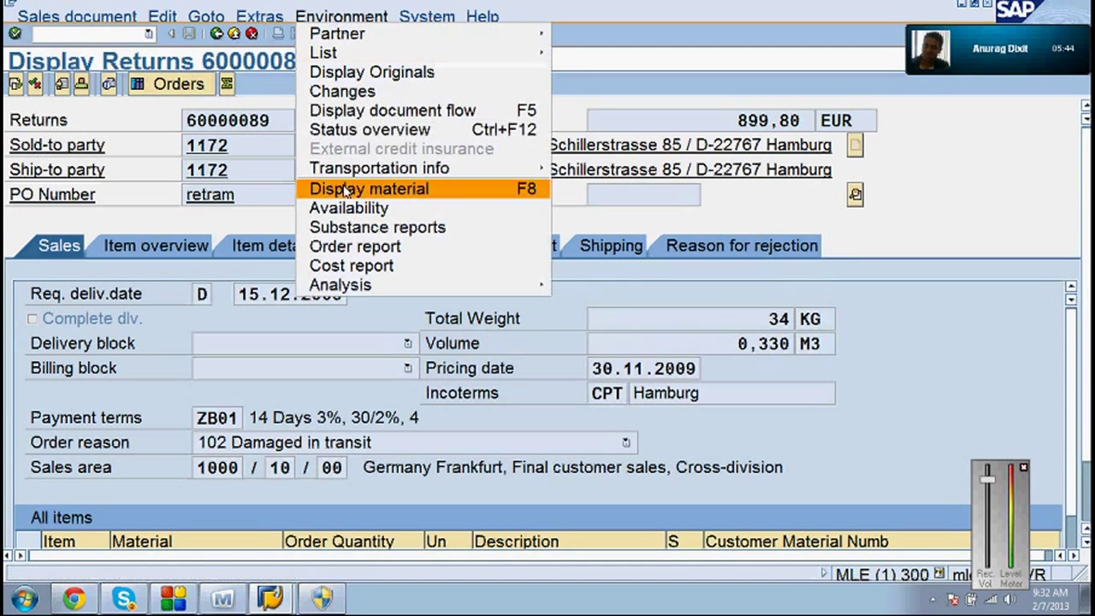
click(351, 111)
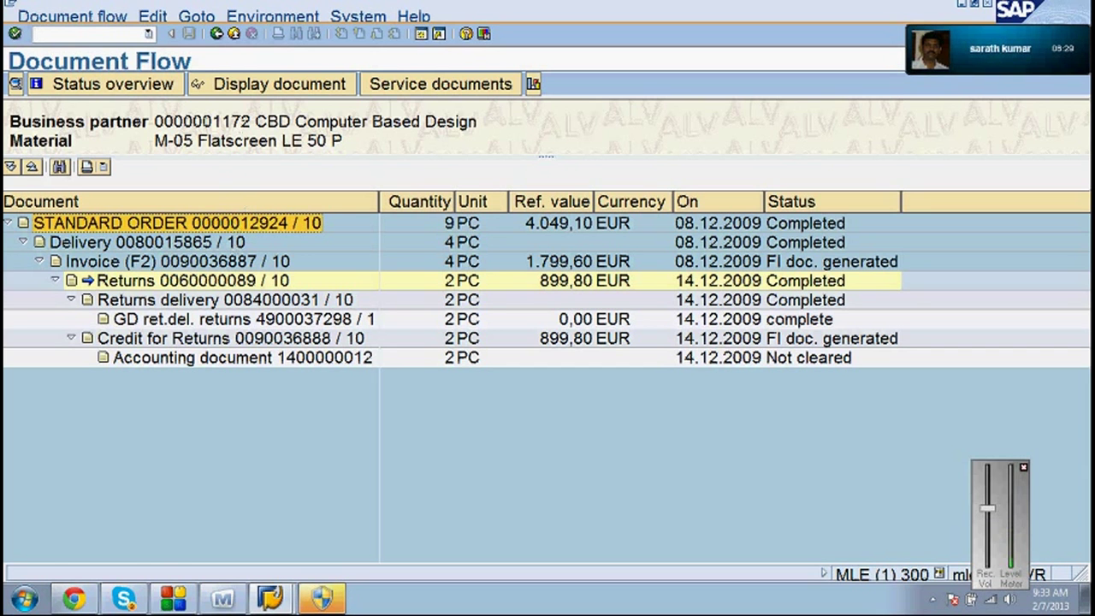
- Display the standard order from the document flow and examine its header, sales data and item list
click(248, 84)
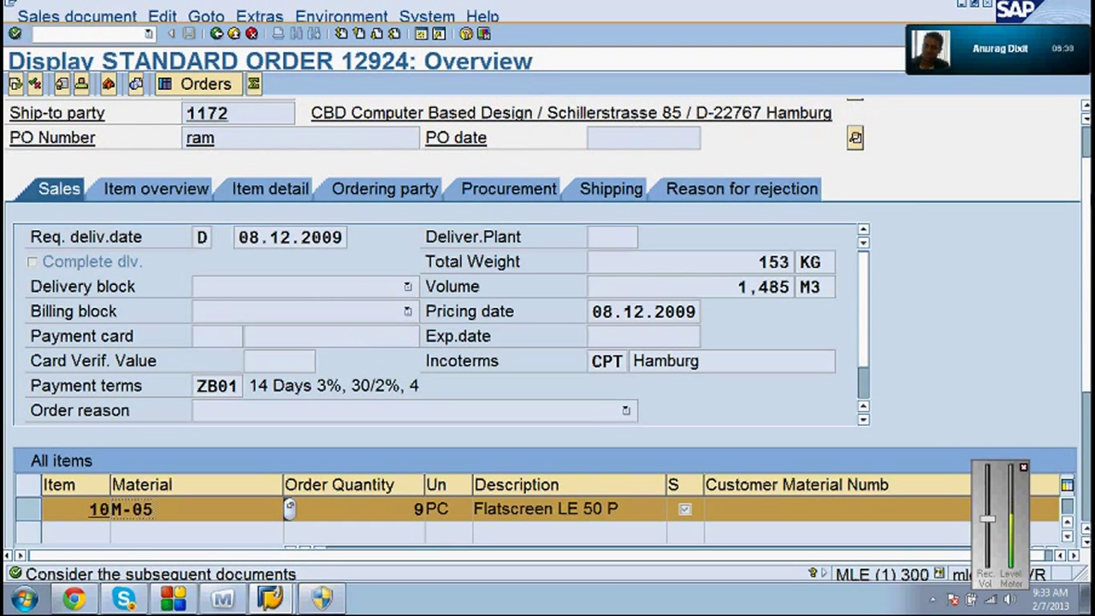
scroll(1084, 271, down, 4)
scroll(1083, 270, down, 1)
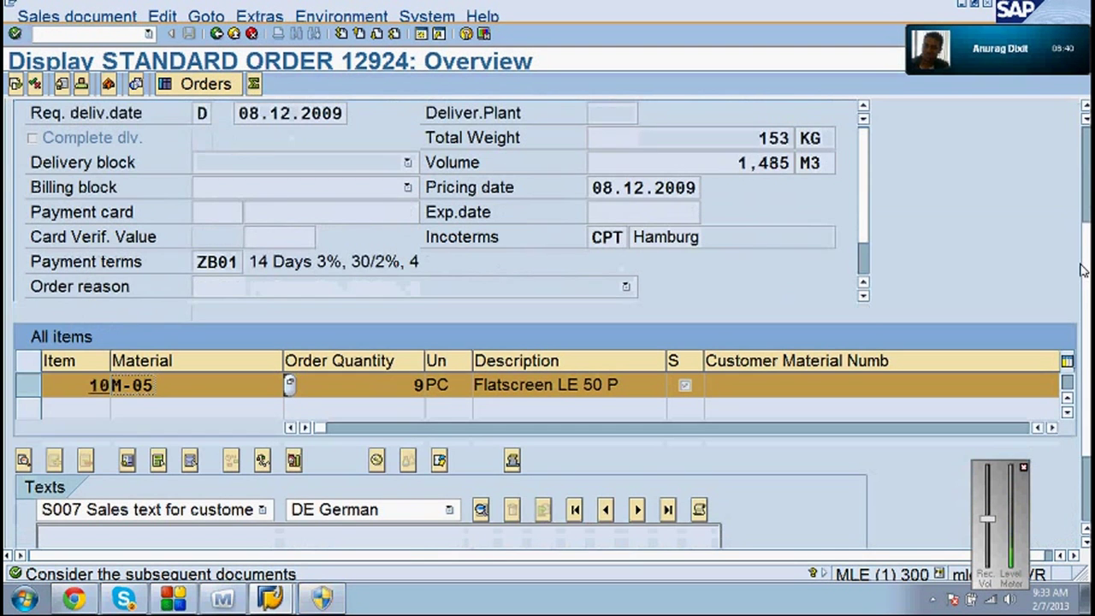
scroll(1083, 271, up, 3)
scroll(1086, 306, up, 3)
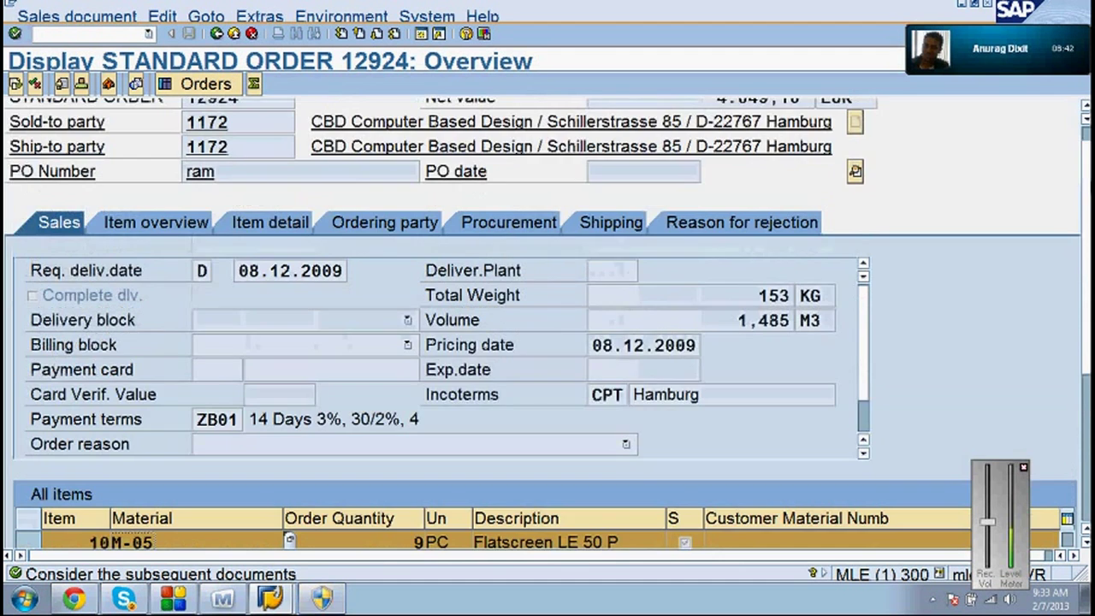
scroll(1086, 305, down, 10)
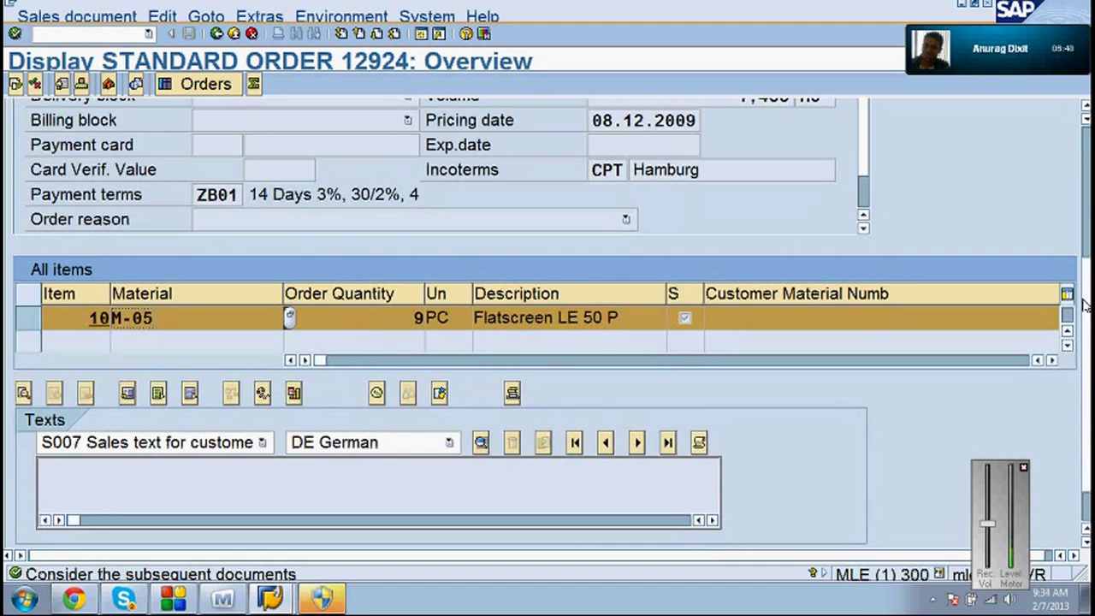
scroll(1086, 305, up, 5)
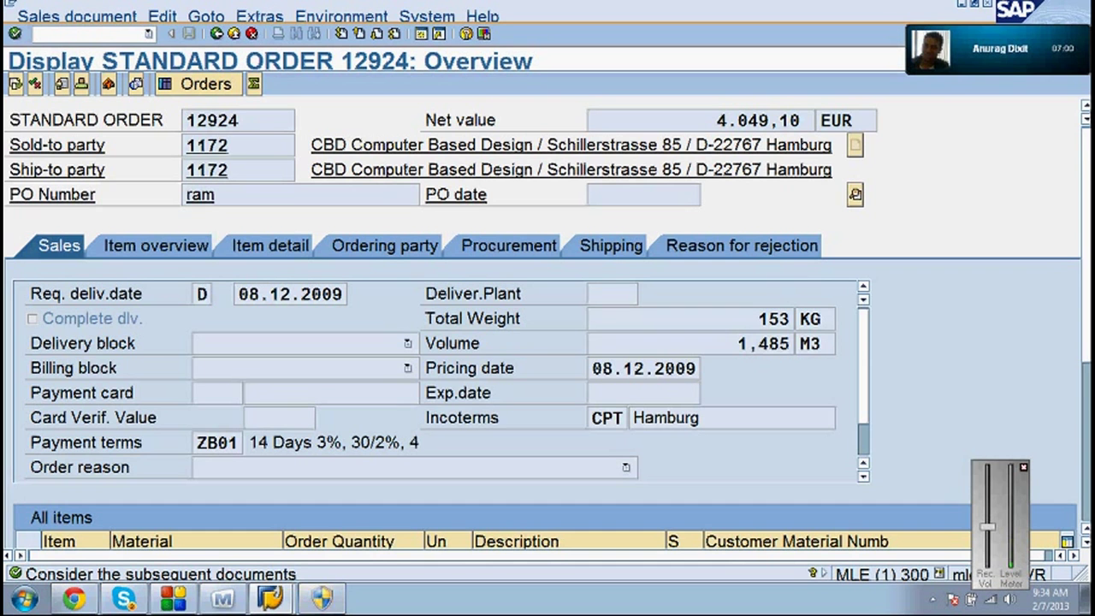
scroll(1085, 149, down, 3)
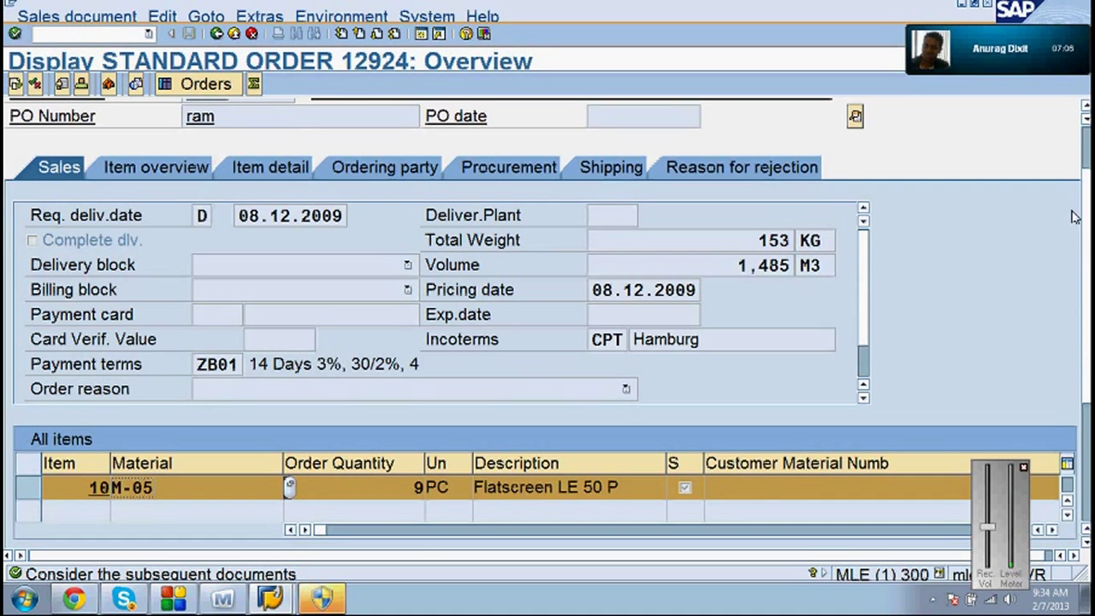
scroll(1075, 218, up, 3)
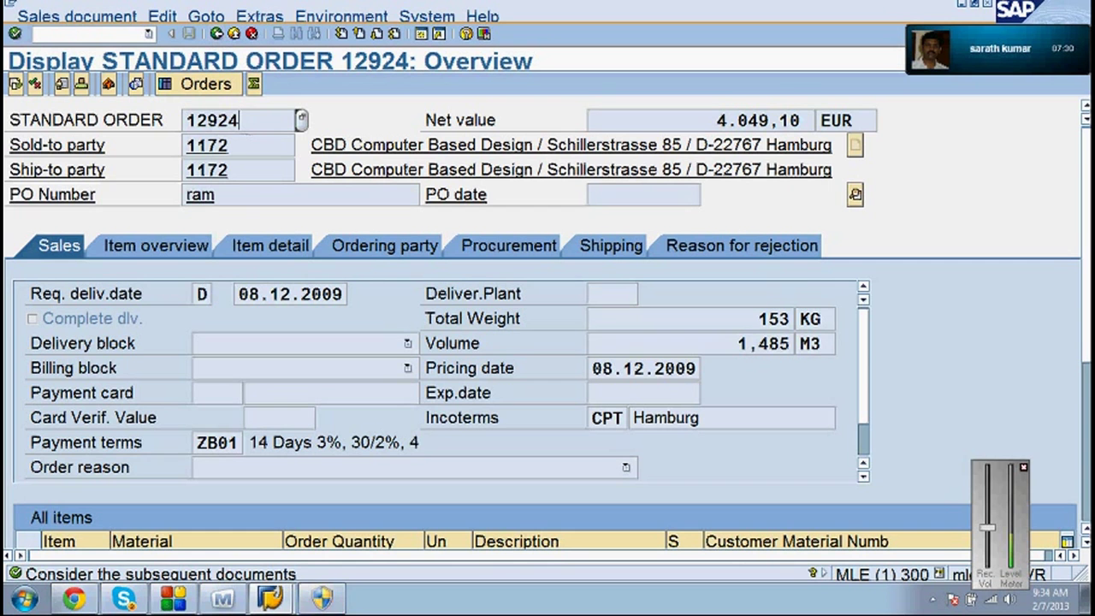
- Select the standard order's number and try to start transaction VA01 from the order display
drag(242, 121, 176, 117)
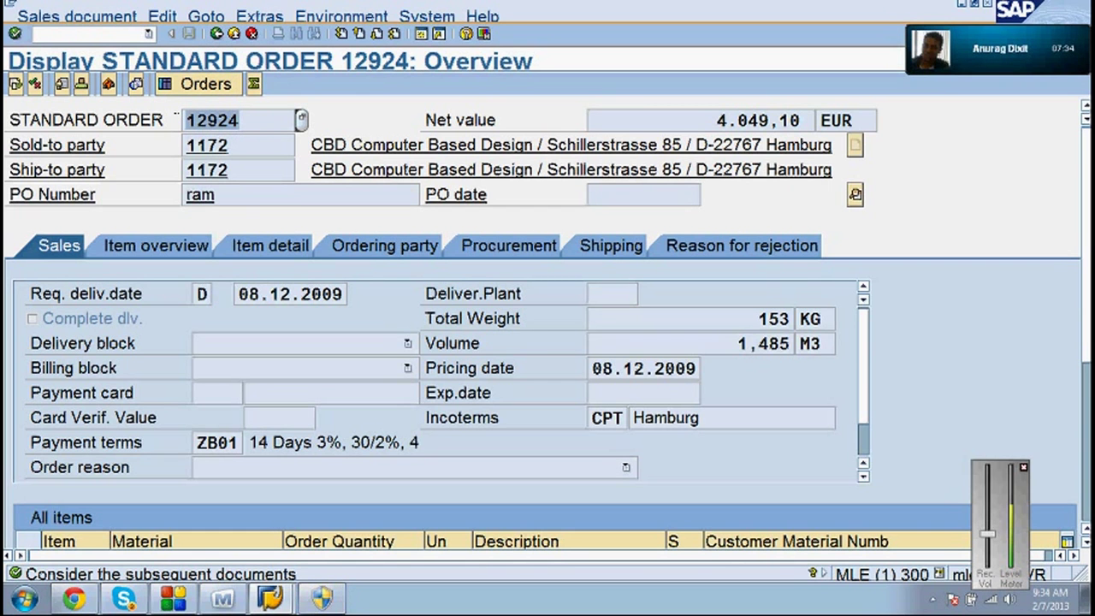
click(149, 34)
click(114, 49)
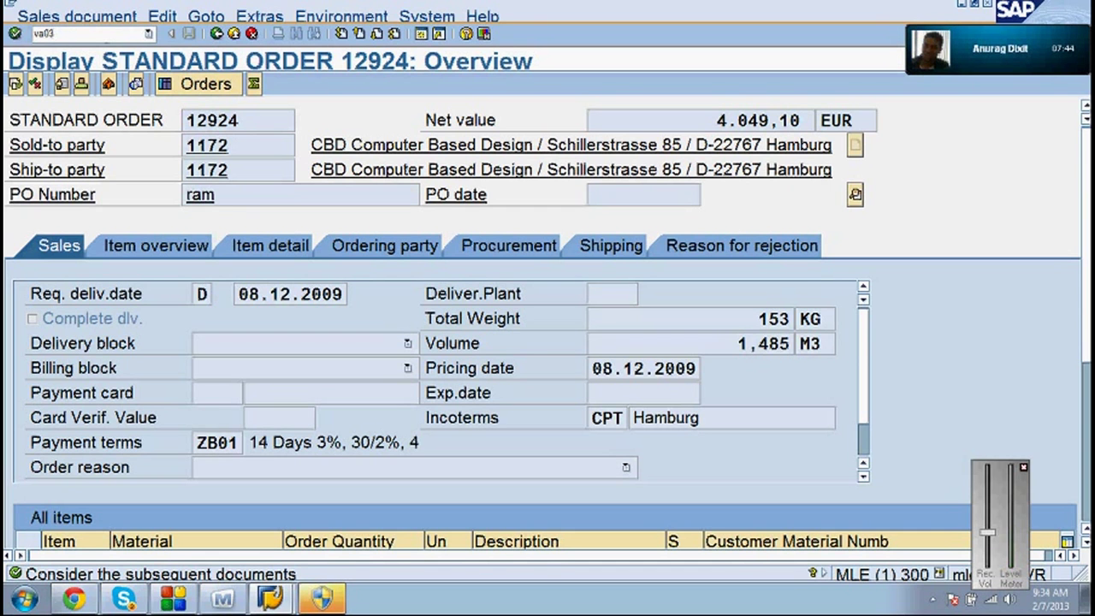
key(BackSpace)
text(2)
key(Return)
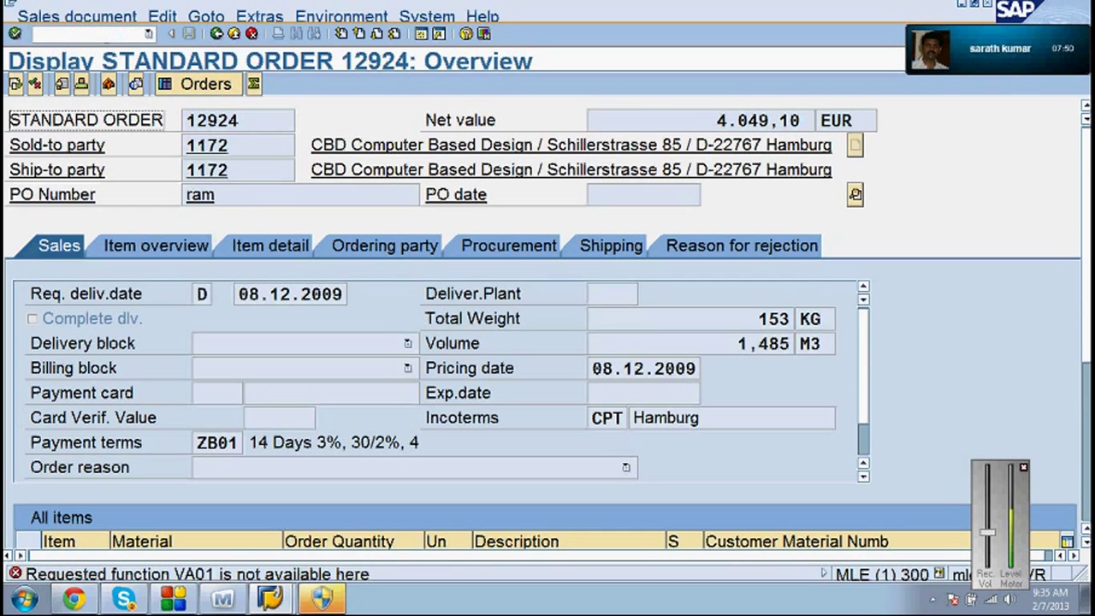
- Start transaction VA01 in place of the order display, view the creation overview for order type RE, and return to the initial screen
click(101, 32)
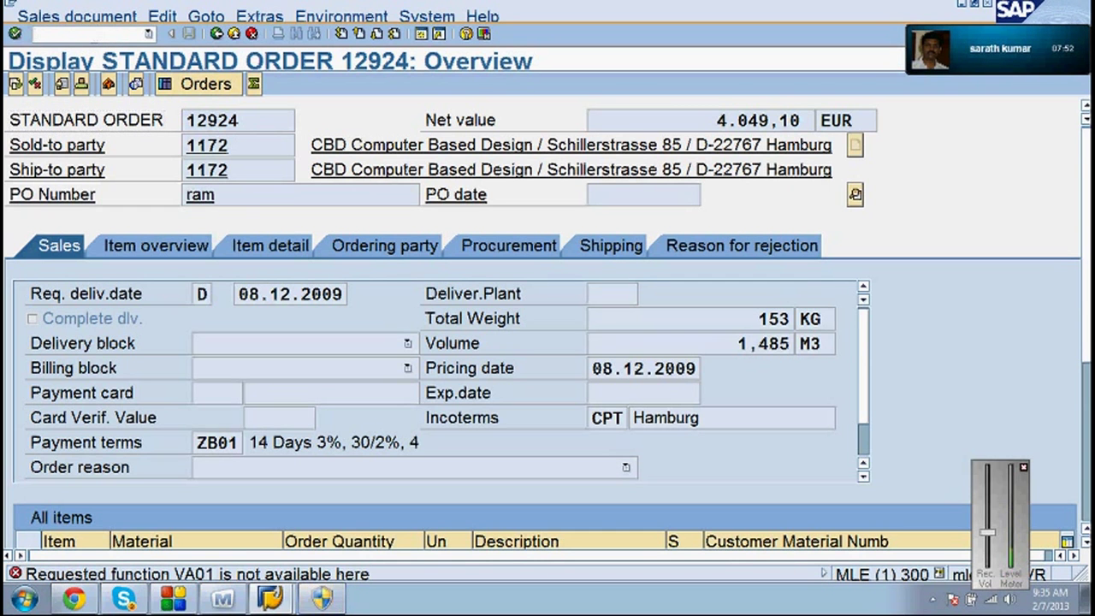
text(/n)
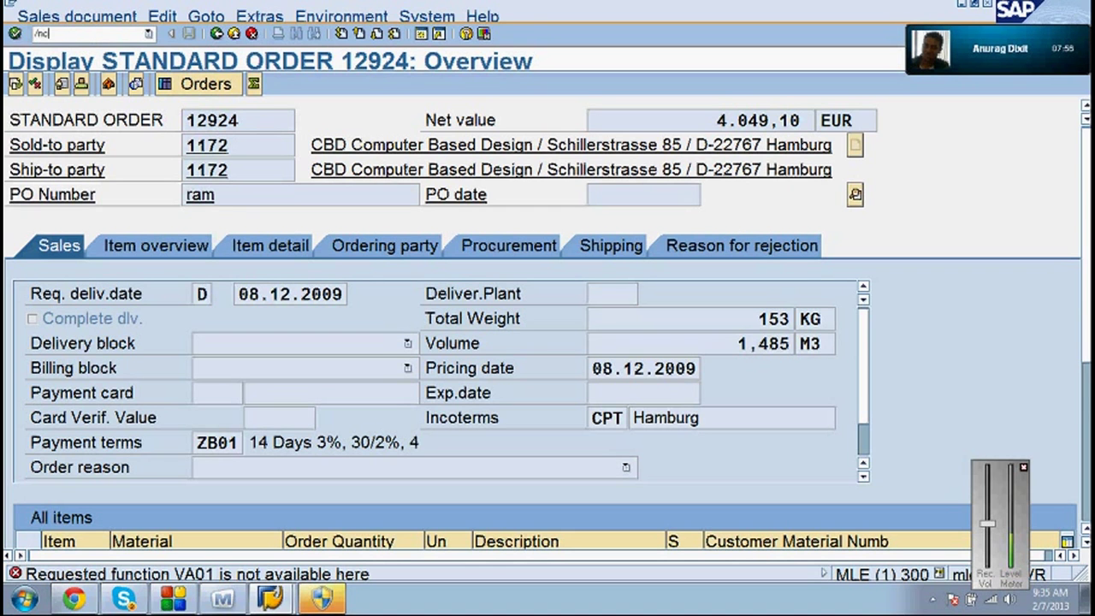
text(va01)
key(Return)
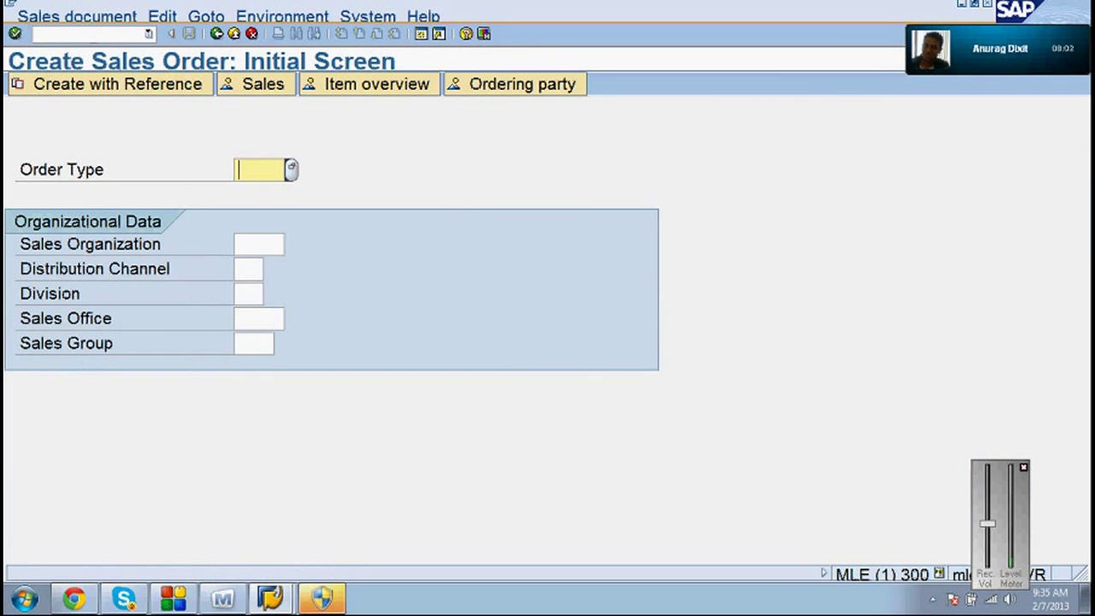
text(re)
key(Return)
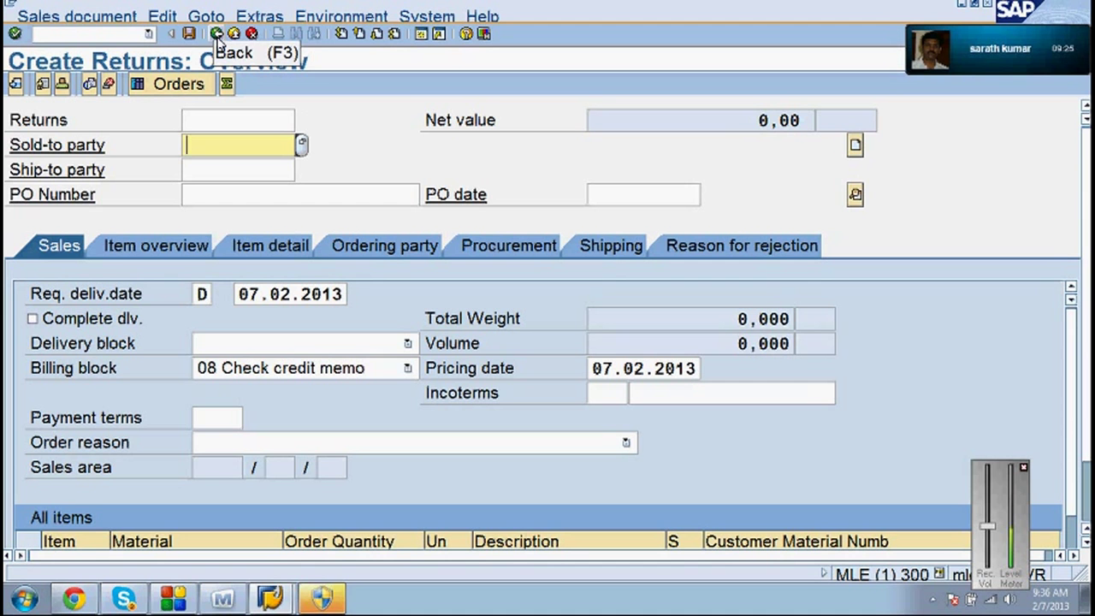
click(217, 34)
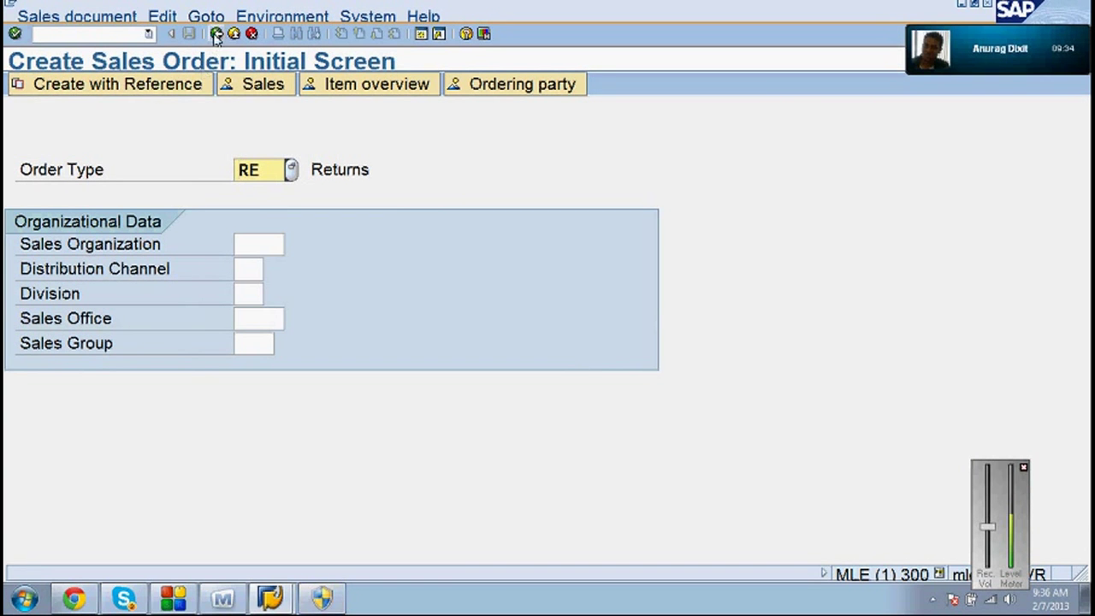
- Leave the sales order creation and start transaction VA03 for displaying sales orders
click(149, 33)
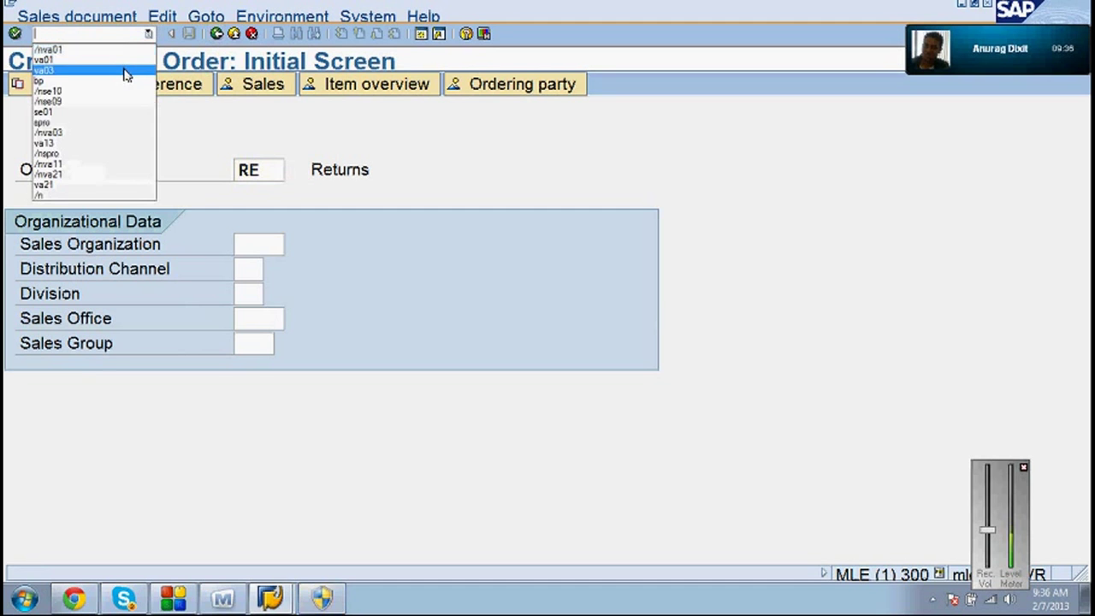
key(Escape)
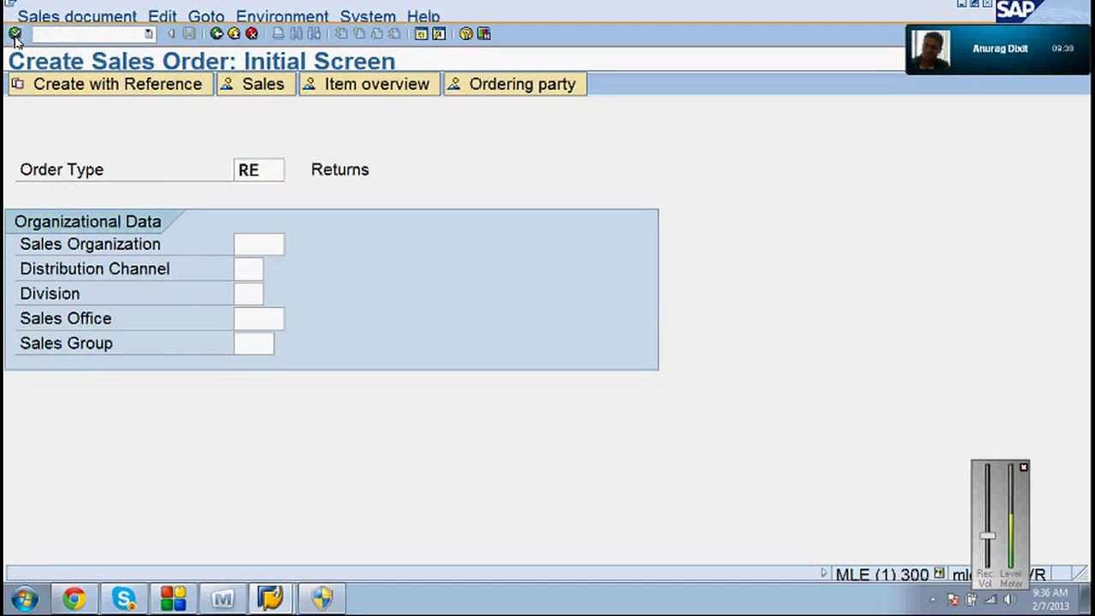
click(15, 34)
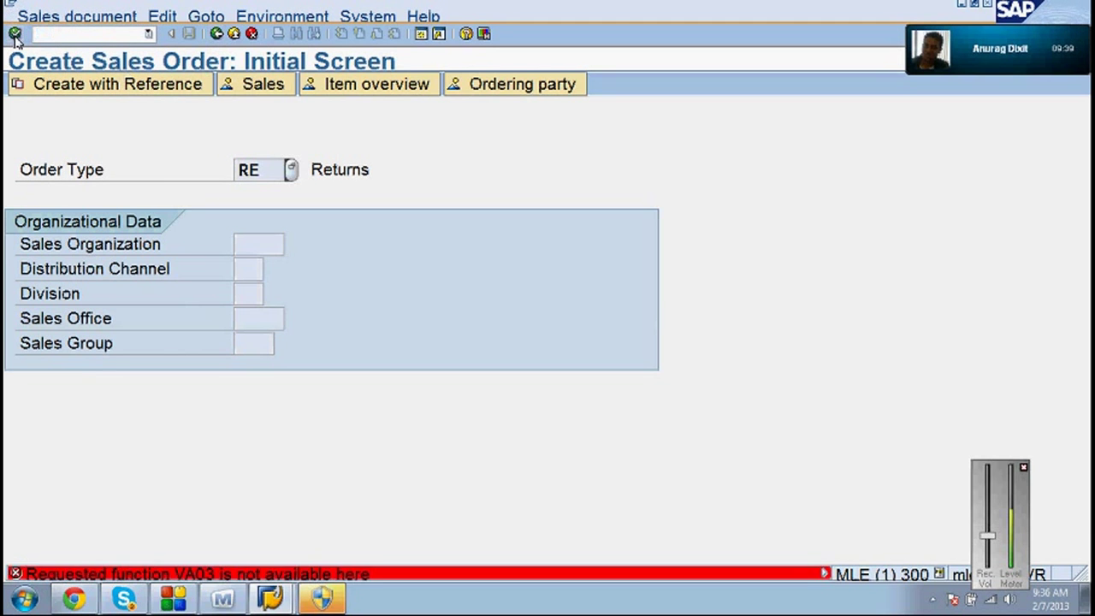
click(149, 34)
click(122, 48)
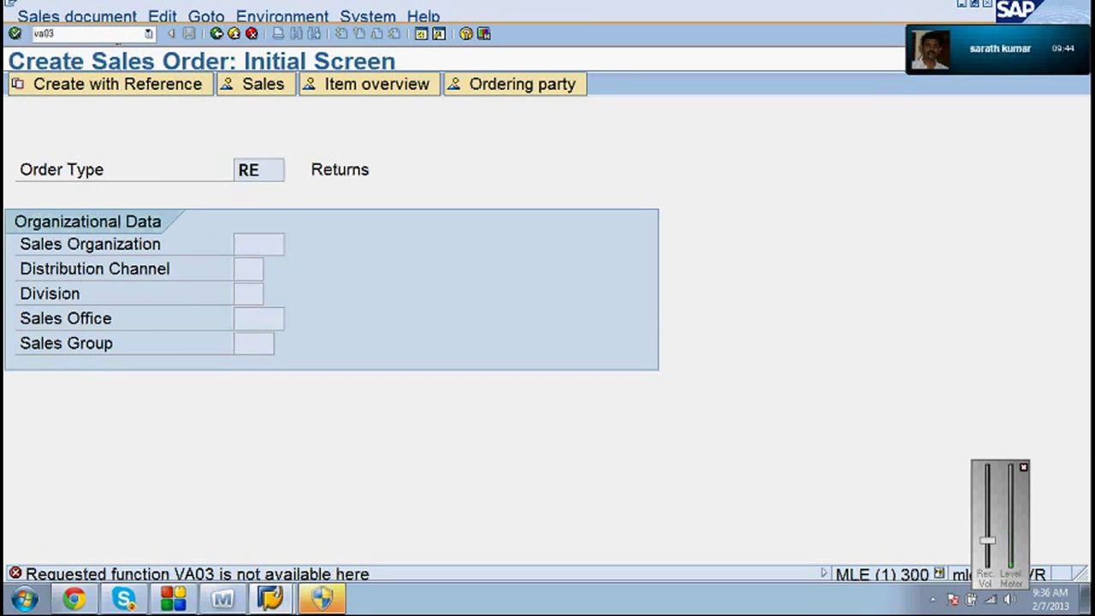
key(Return)
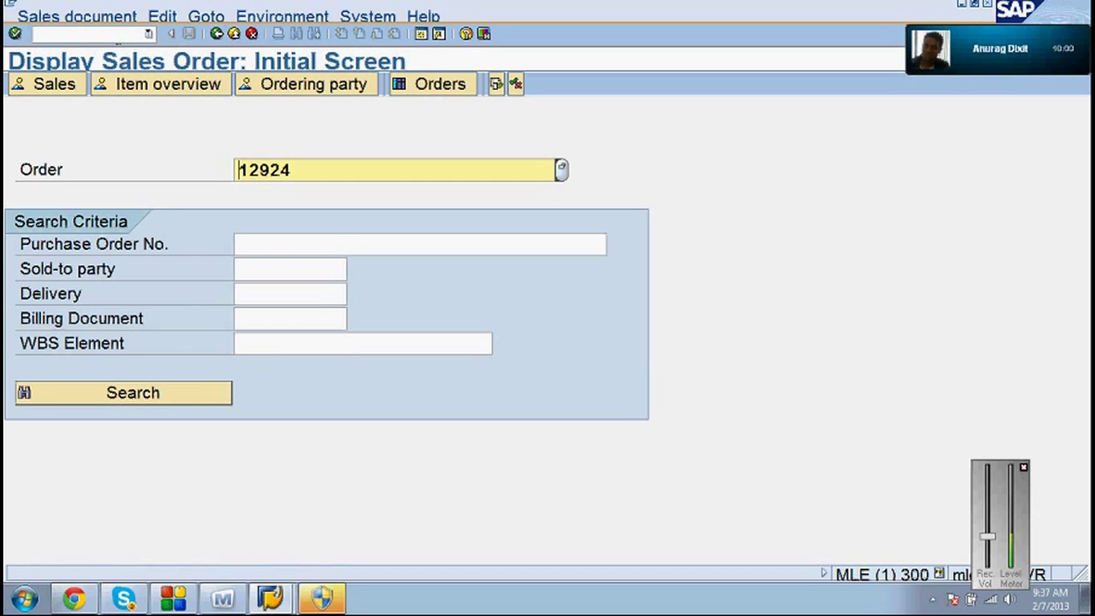
- Display the preset standard order and show the document flow of its M-05 item
click(15, 34)
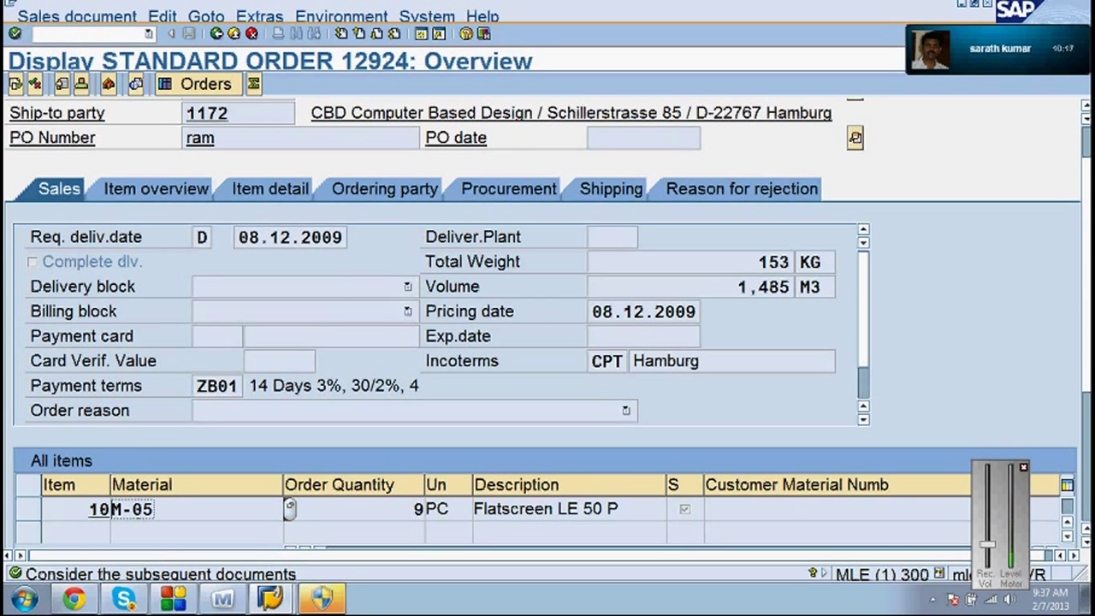
click(352, 17)
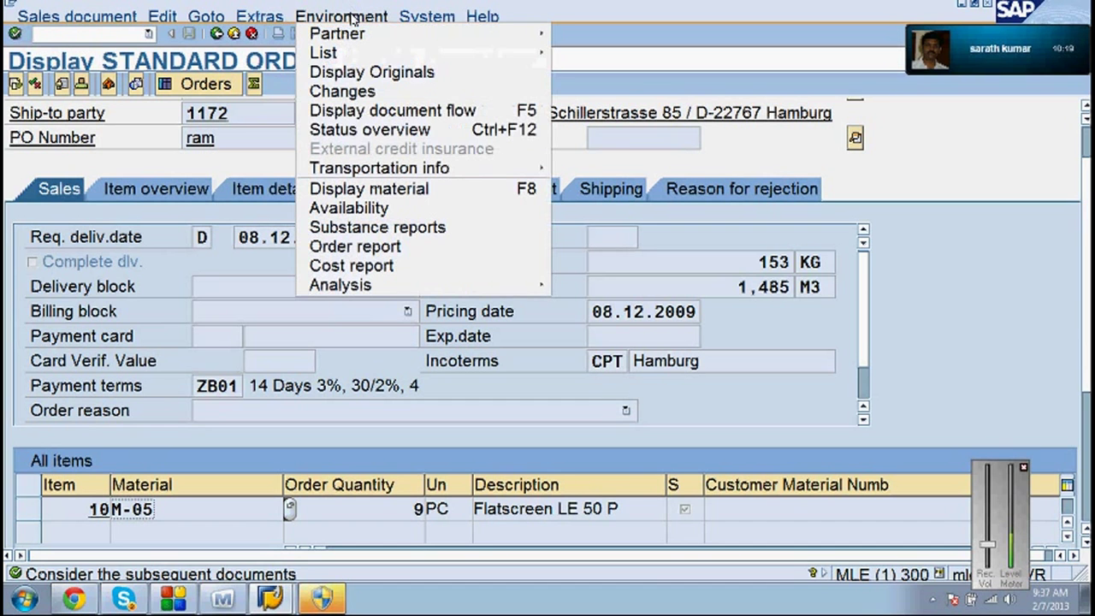
click(364, 112)
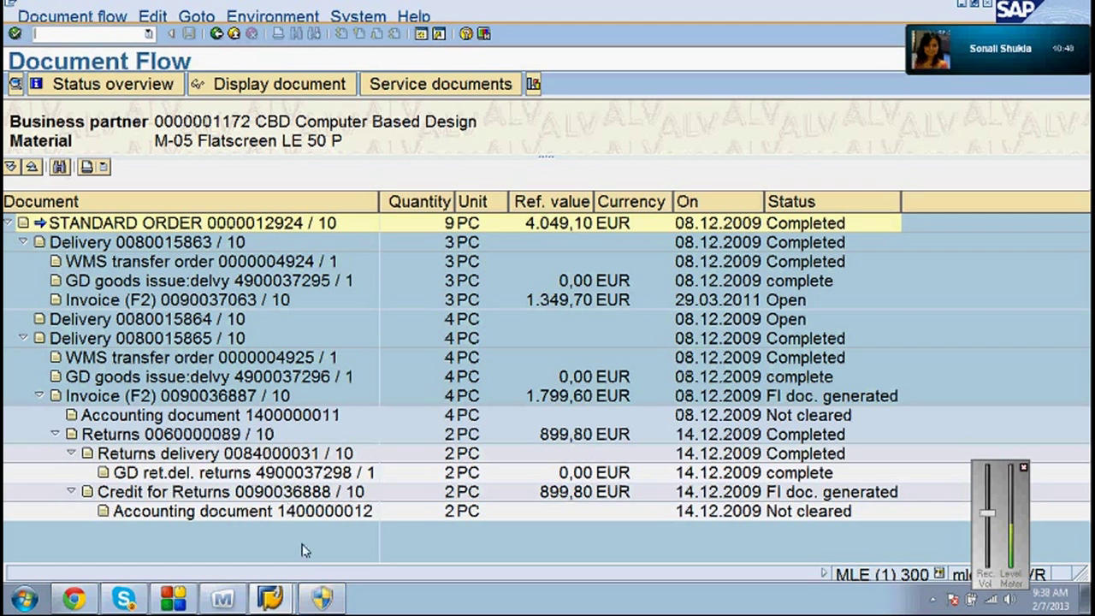
- Examine the transfer order, invoice and returns entries in the document flow, and return to the standard order overview
click(316, 601)
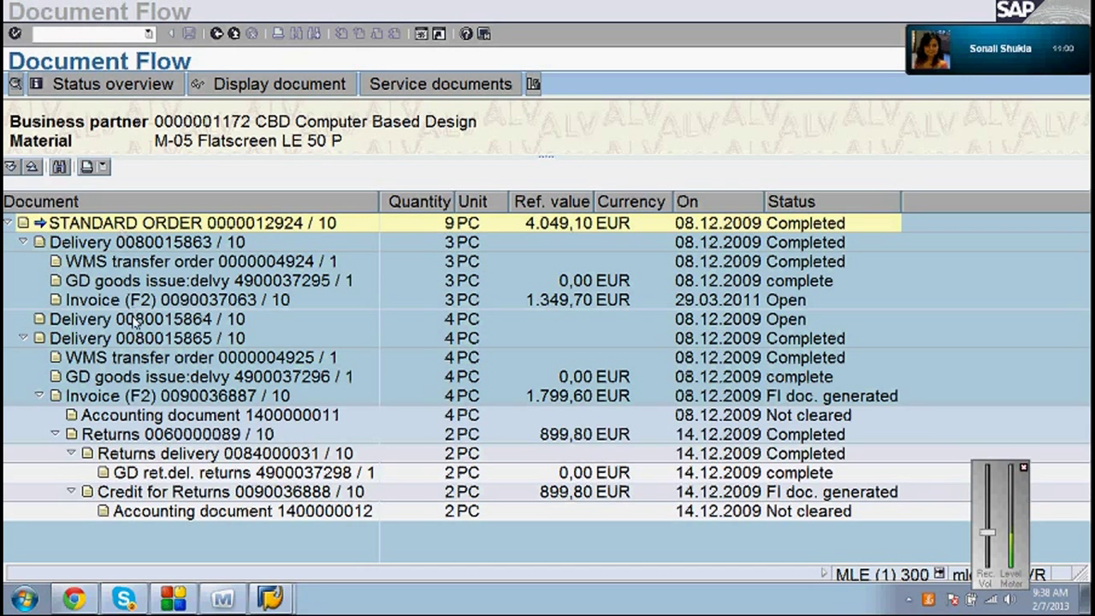
click(136, 364)
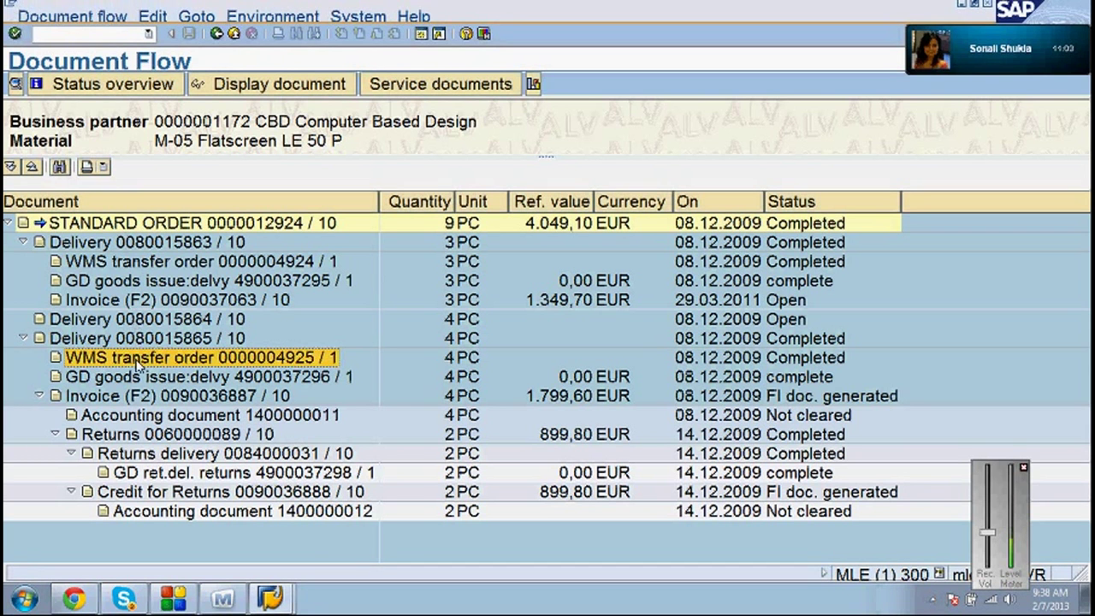
click(154, 437)
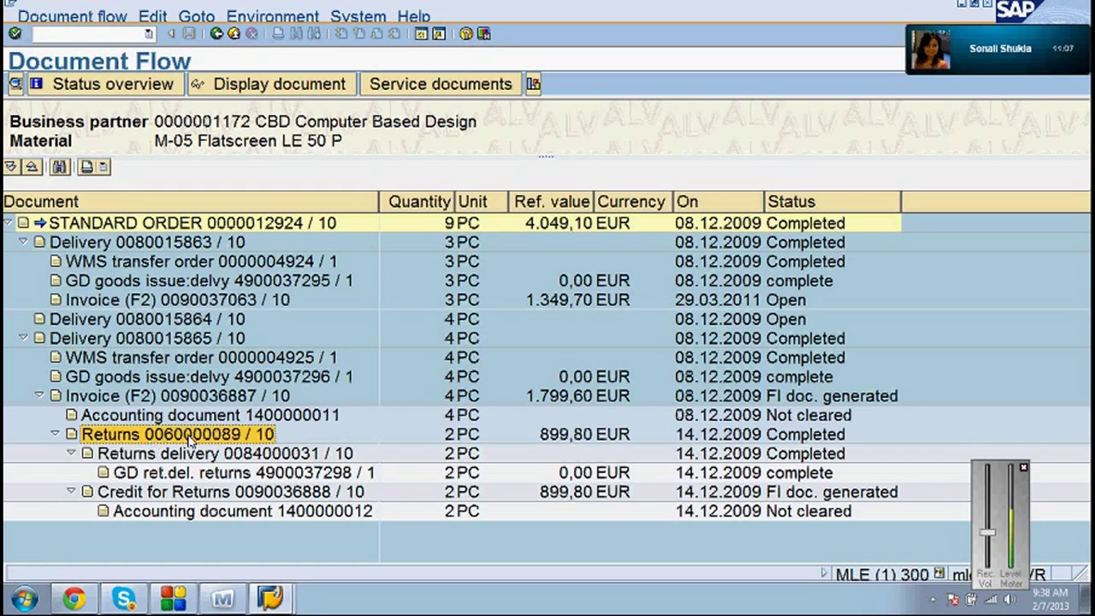
click(143, 400)
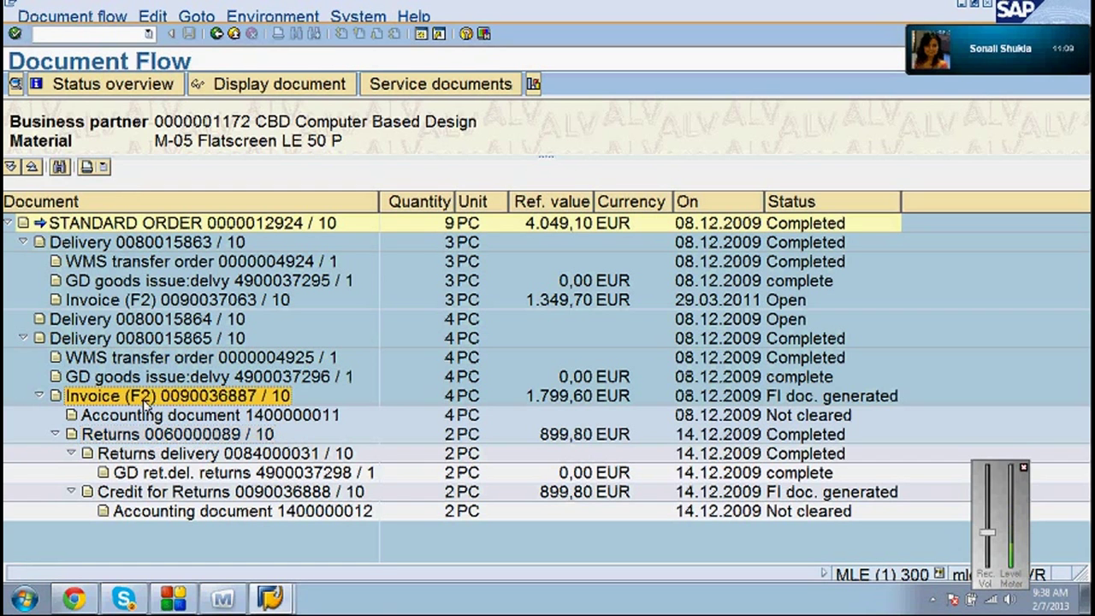
click(174, 434)
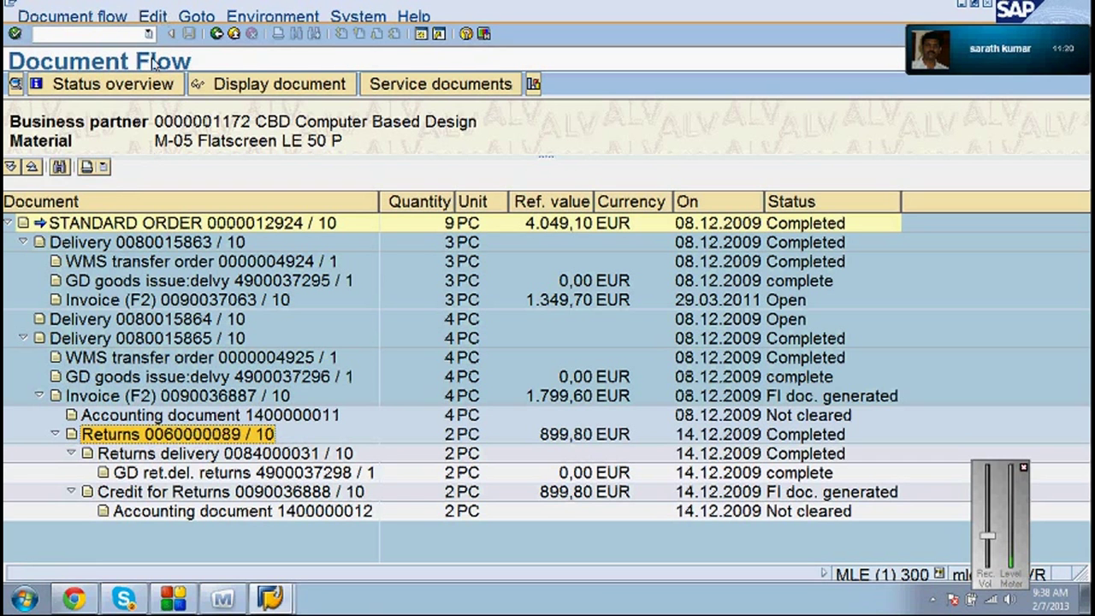
click(216, 34)
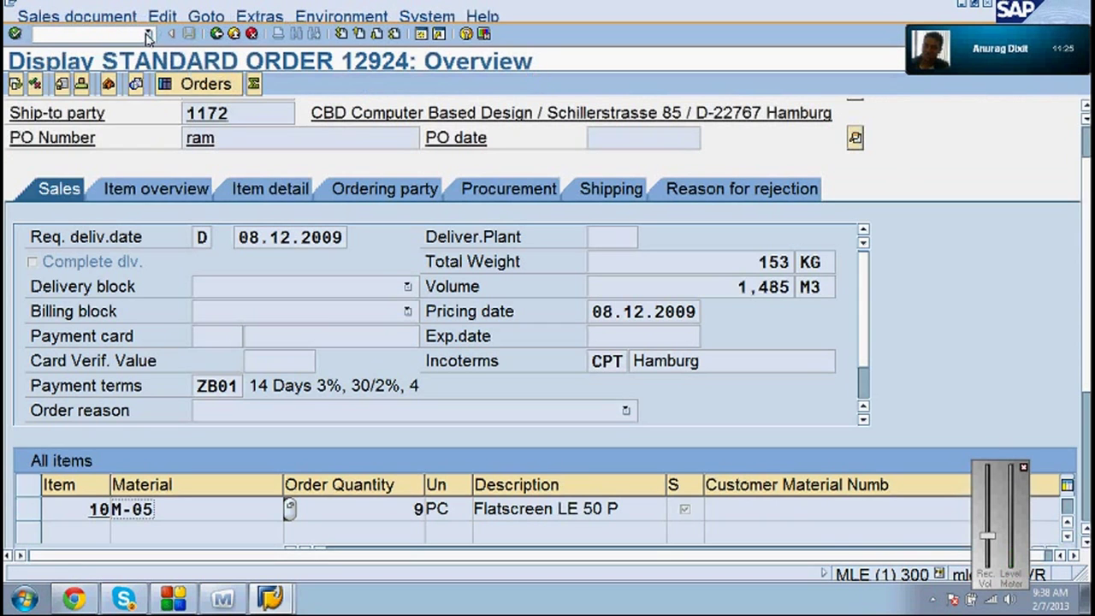
- Restart transaction VA03, search for sales documents of type RE, and choose the RETRAM entry of sales organization 1000 as the order
click(149, 35)
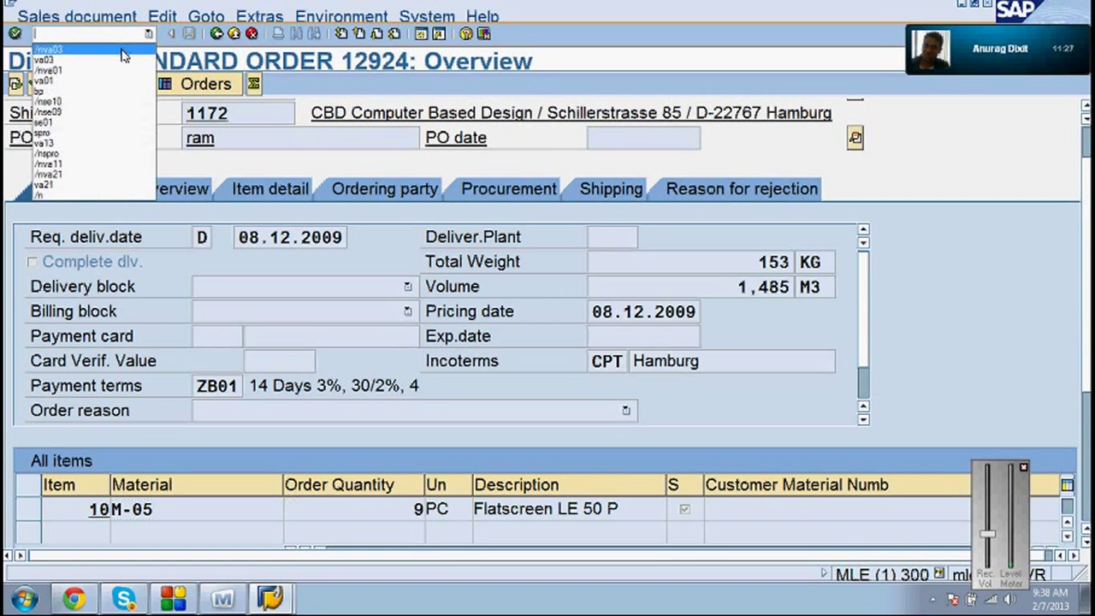
click(115, 44)
key(Return)
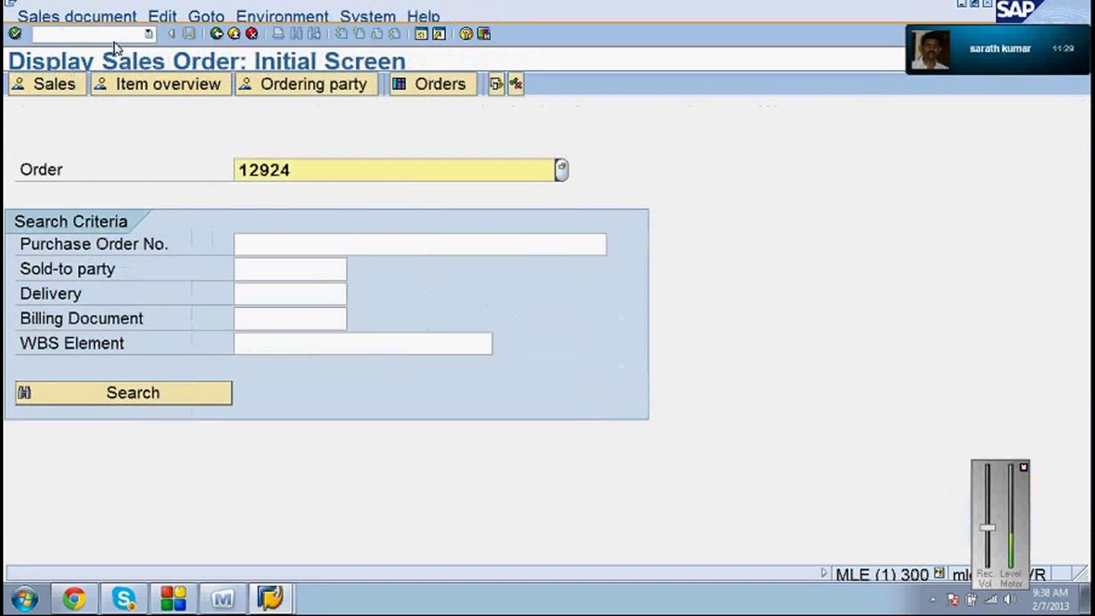
click(561, 174)
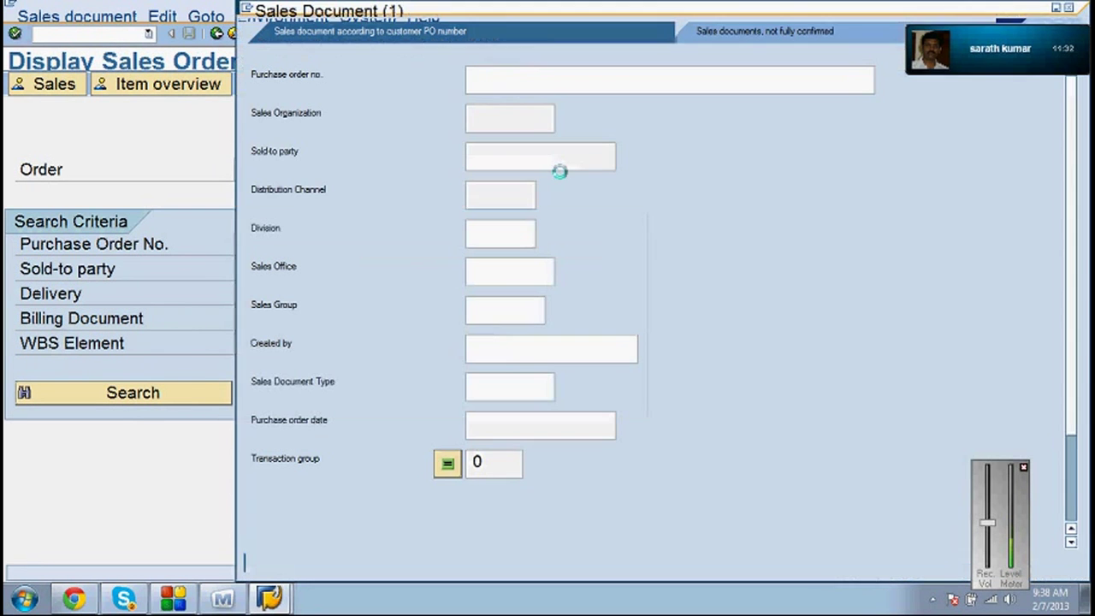
click(490, 389)
text(re)
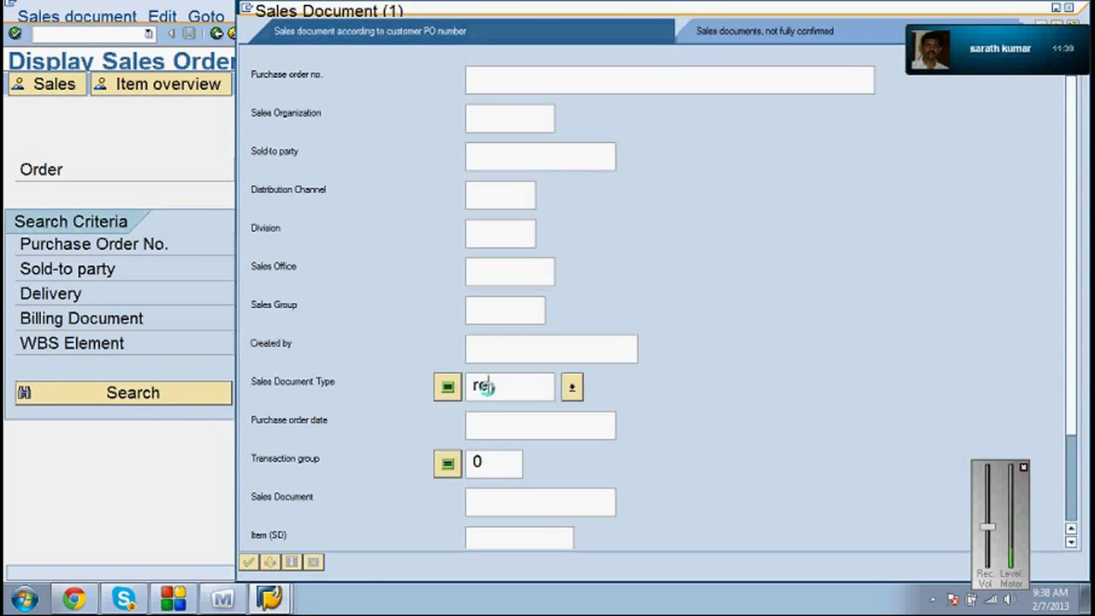
key(Return)
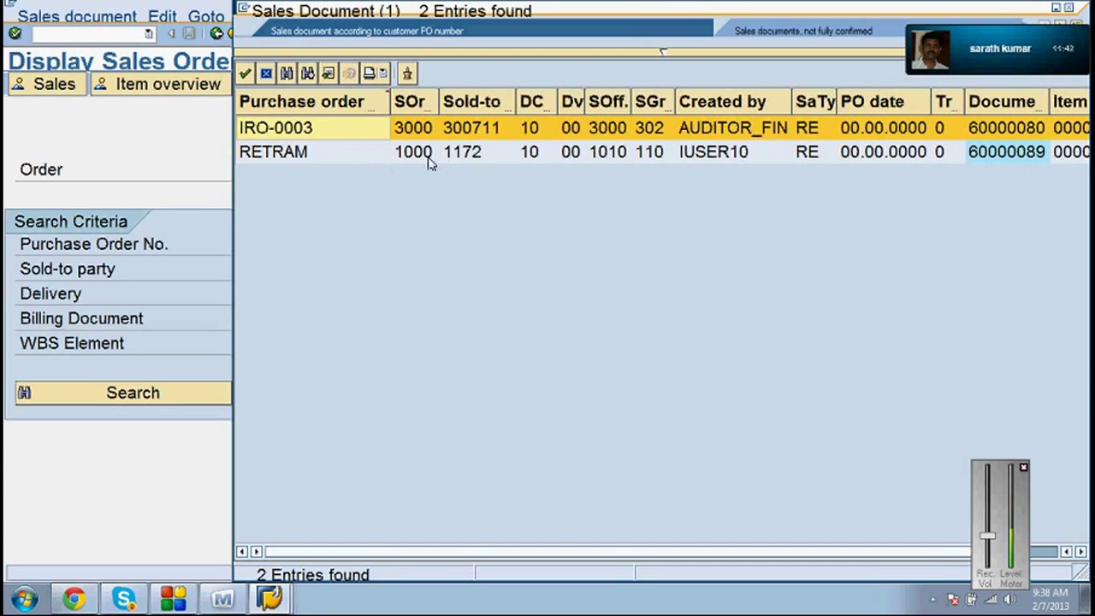
click(462, 154)
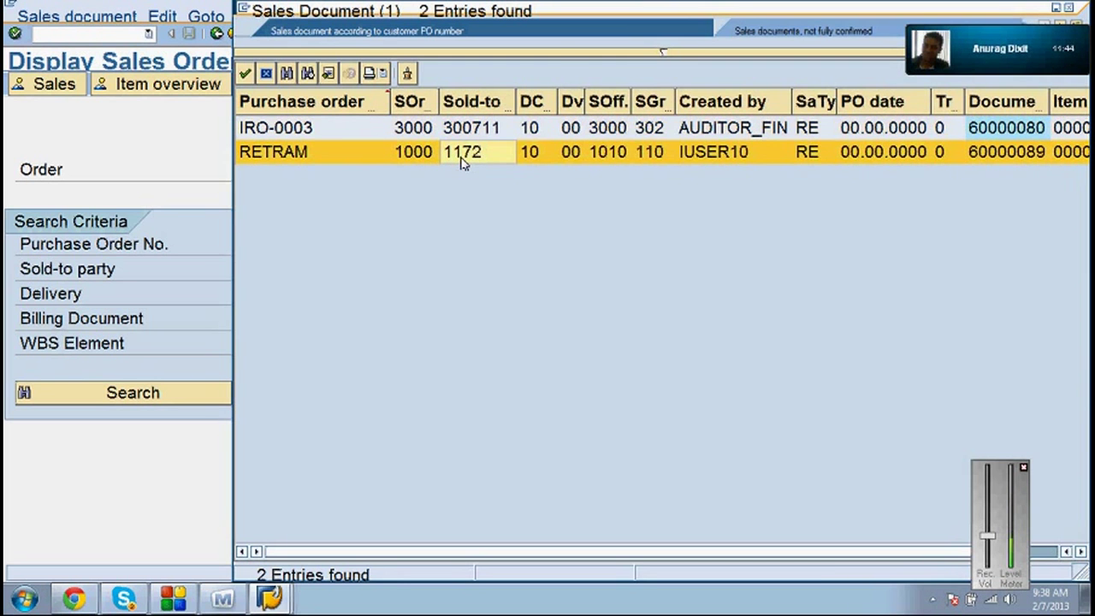
double_click(463, 154)
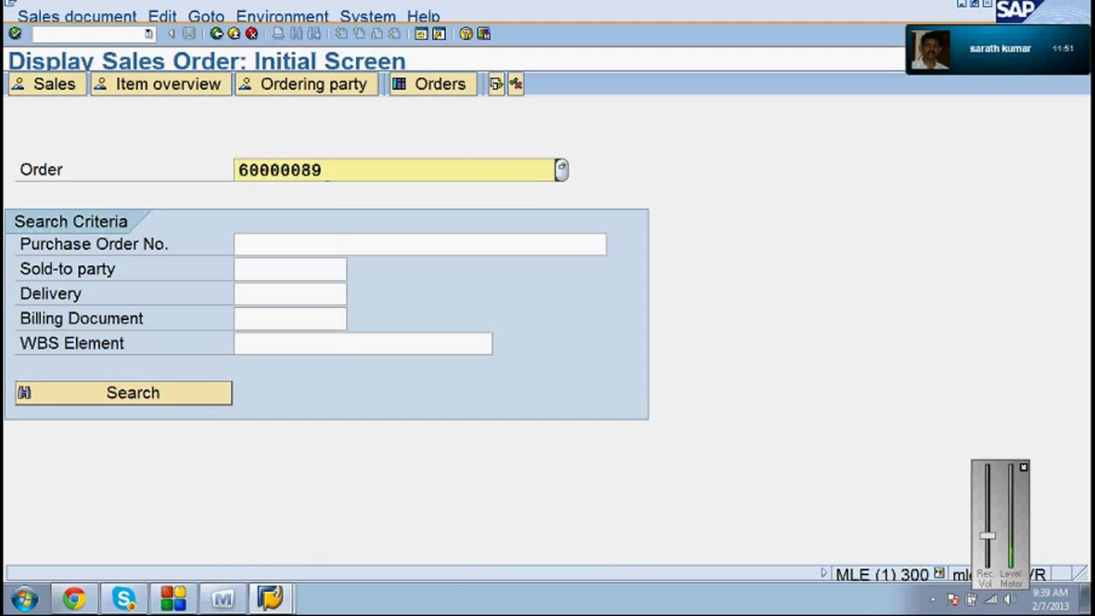
- Display the chosen returns order, examine its sales data, order reason and item list, and go back to SAP Easy Access
key(Return)
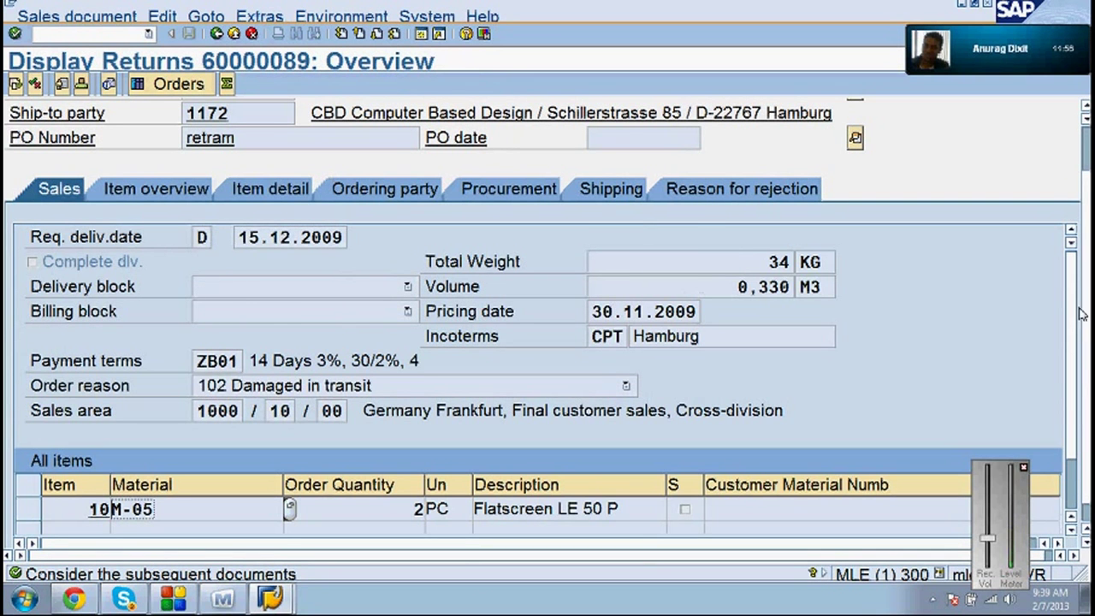
scroll(1074, 319, down, 1)
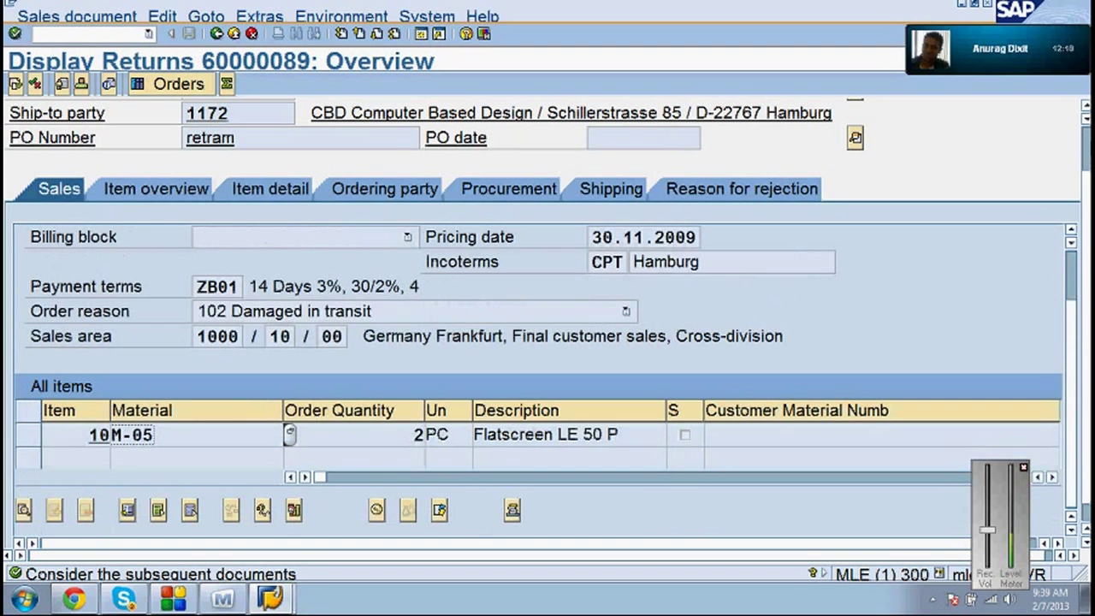
scroll(1080, 299, up, 1)
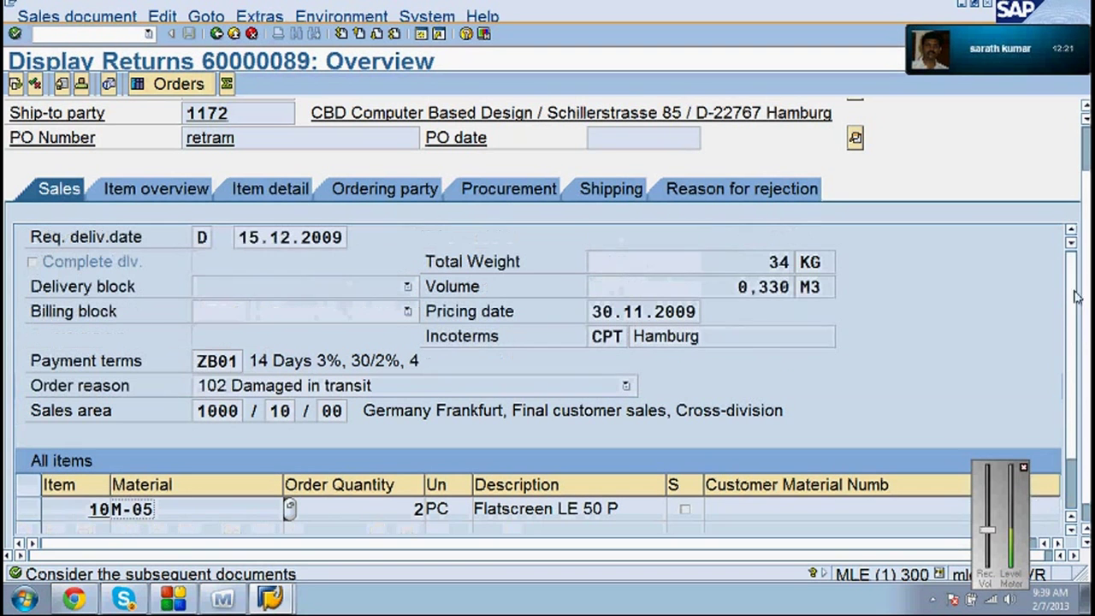
click(217, 35)
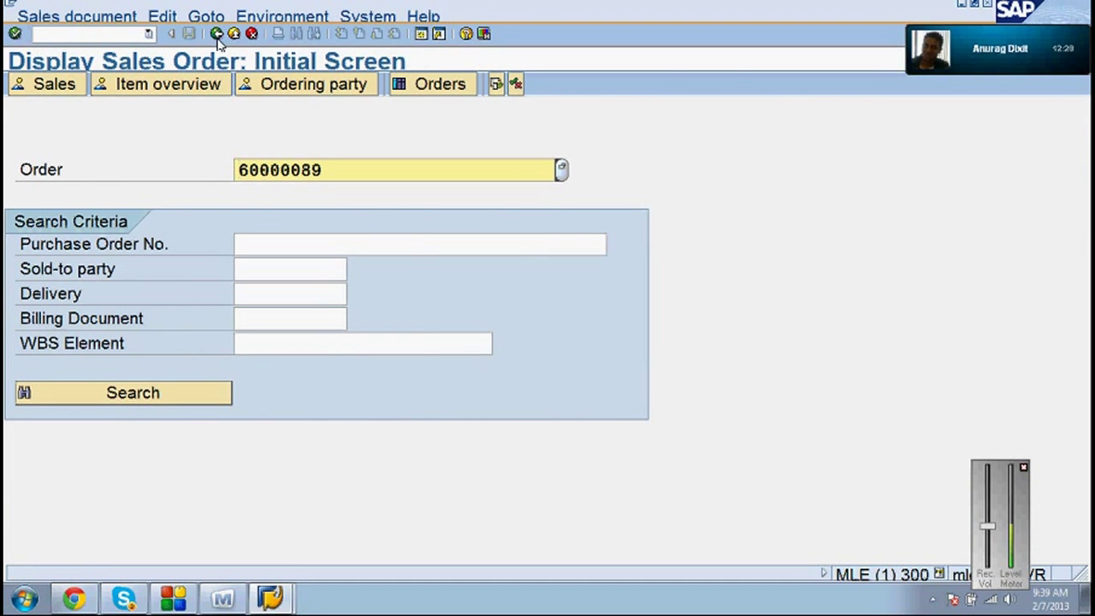
click(216, 34)
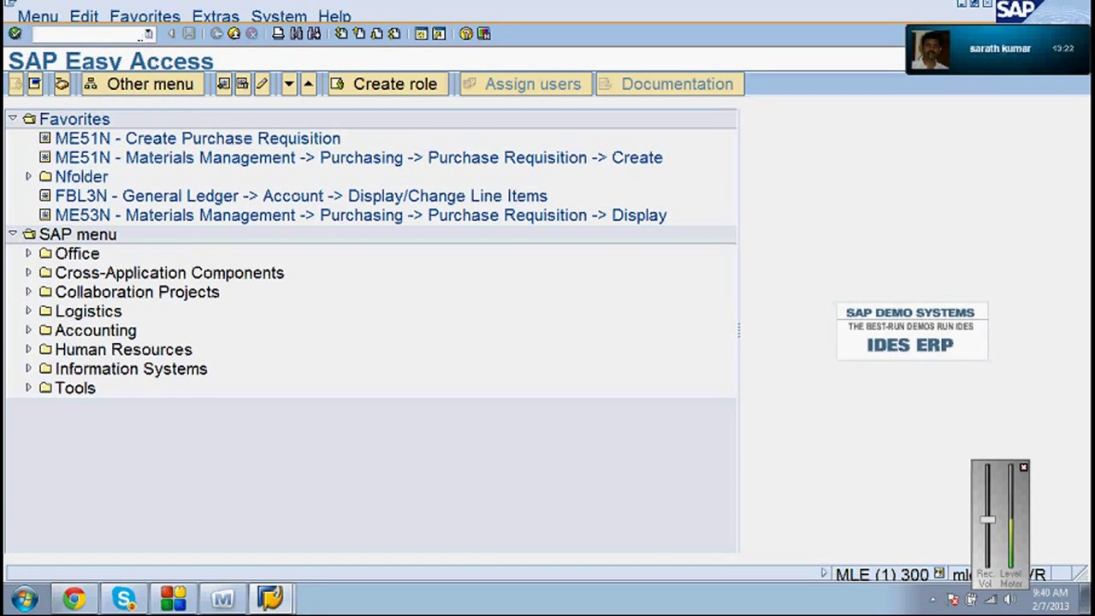
- Start transaction SPRO and display the SAP Reference IMG
text(spro)
key(Return)
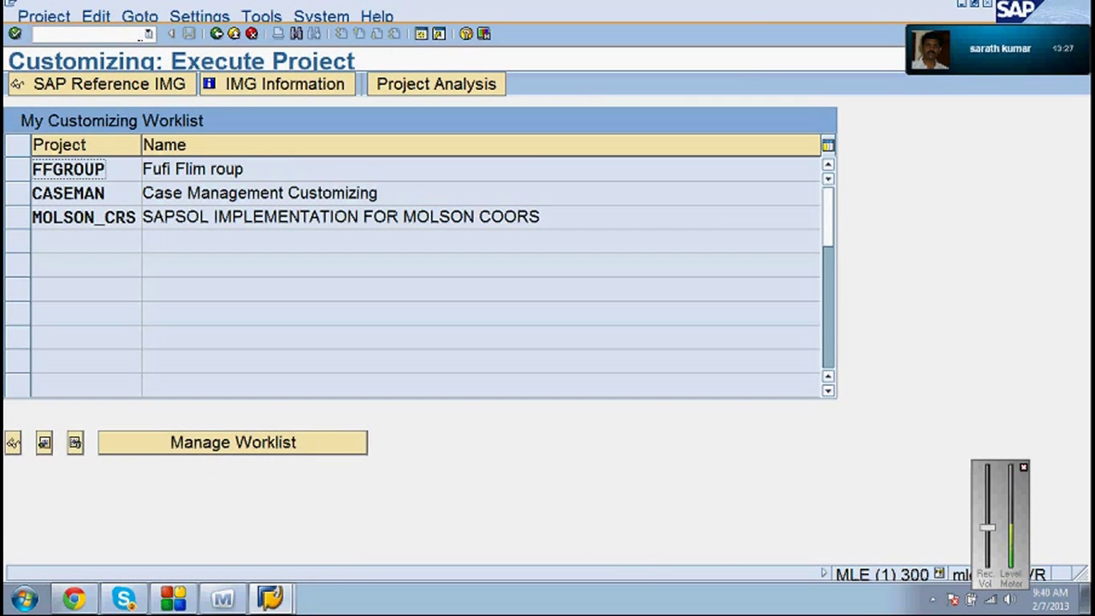
click(112, 89)
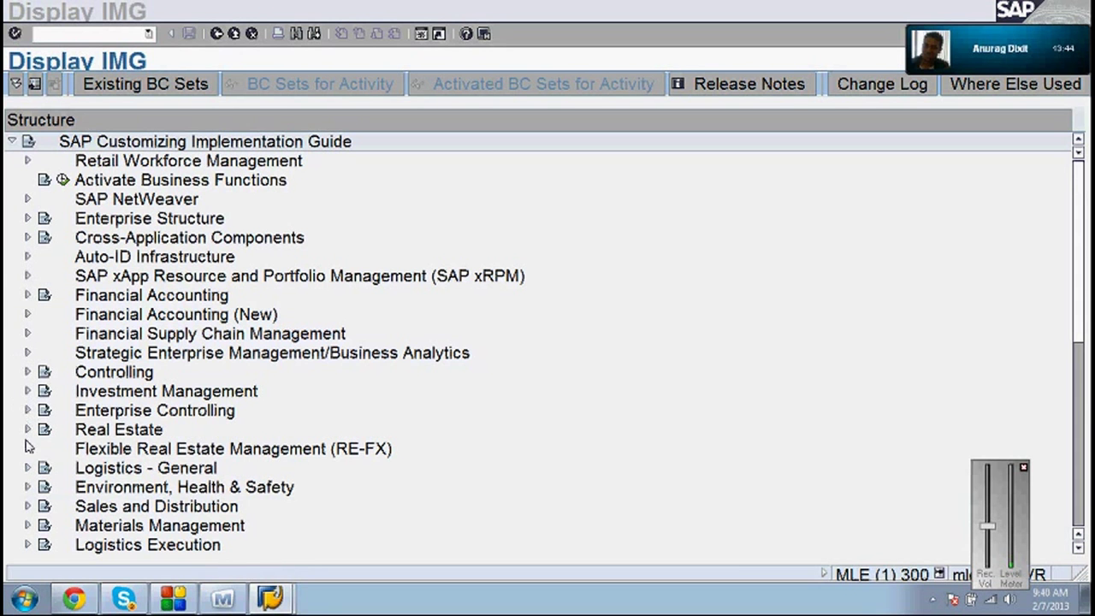
- Expand Sales and Distribution, Sales, Sales Documents and Sales Document Item in the implementation guide to reach the item category activities
click(30, 508)
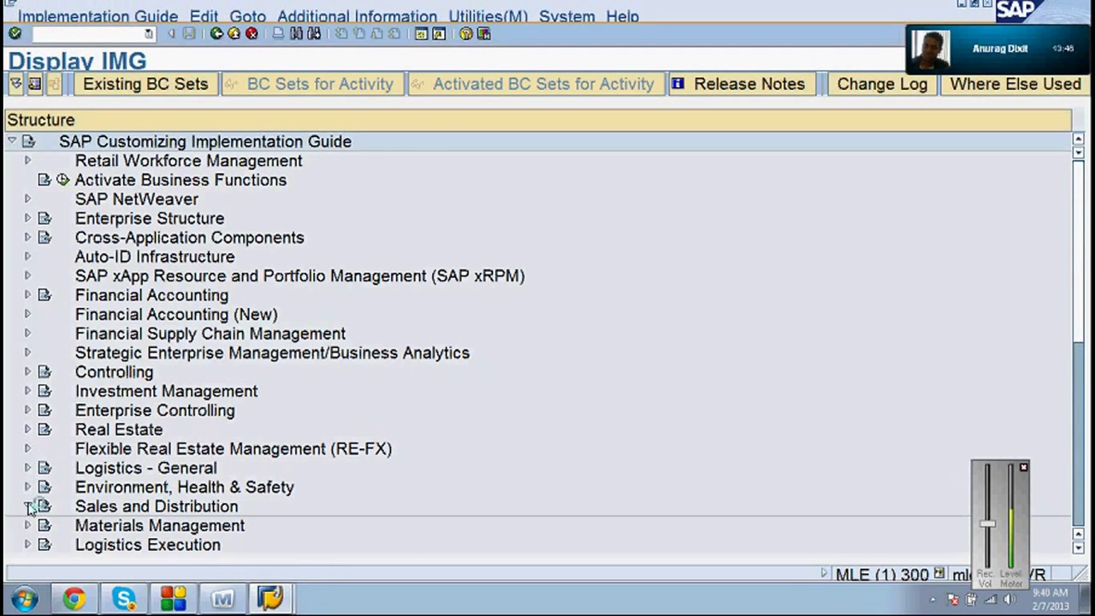
click(30, 508)
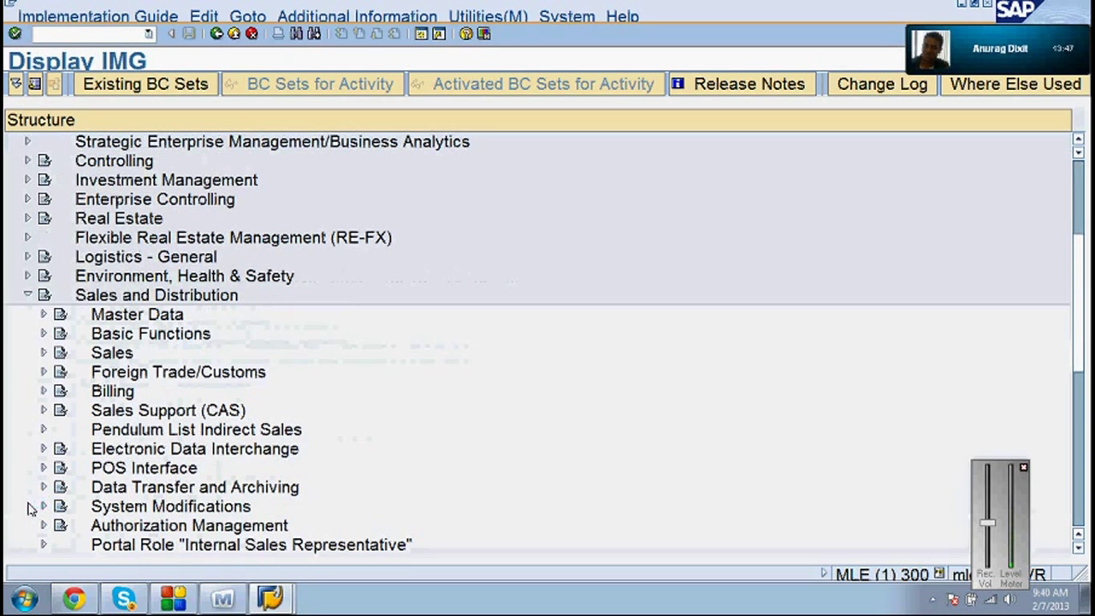
click(44, 353)
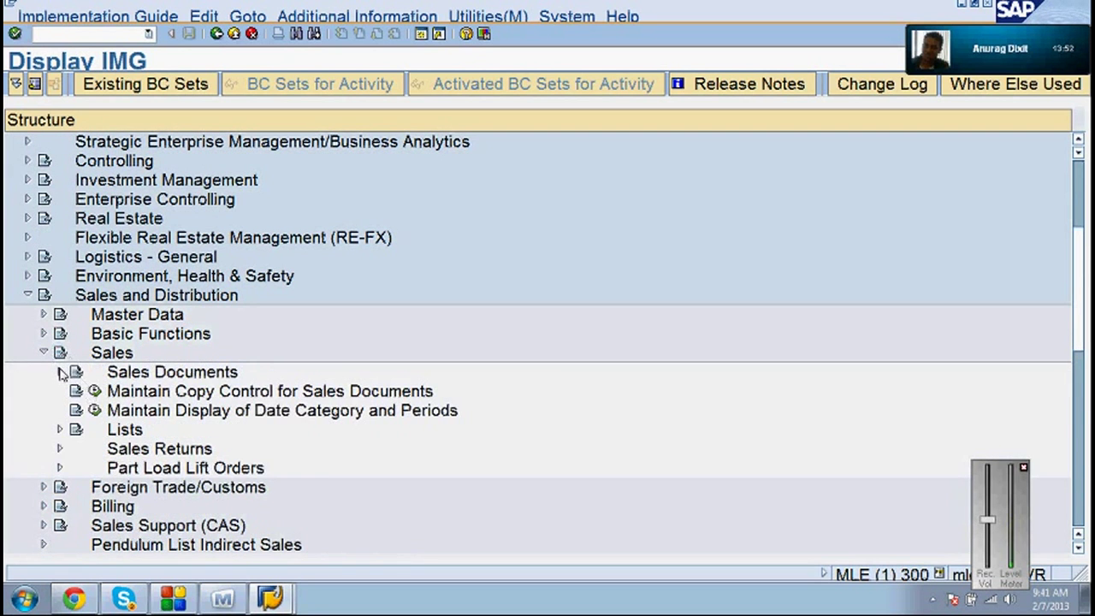
click(59, 373)
click(156, 358)
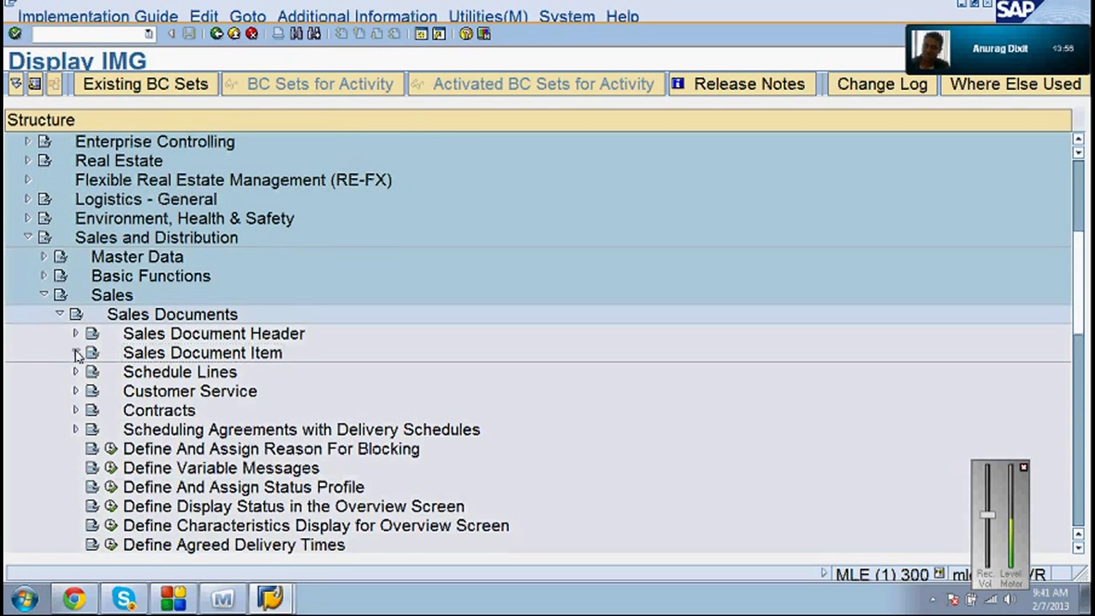
click(76, 353)
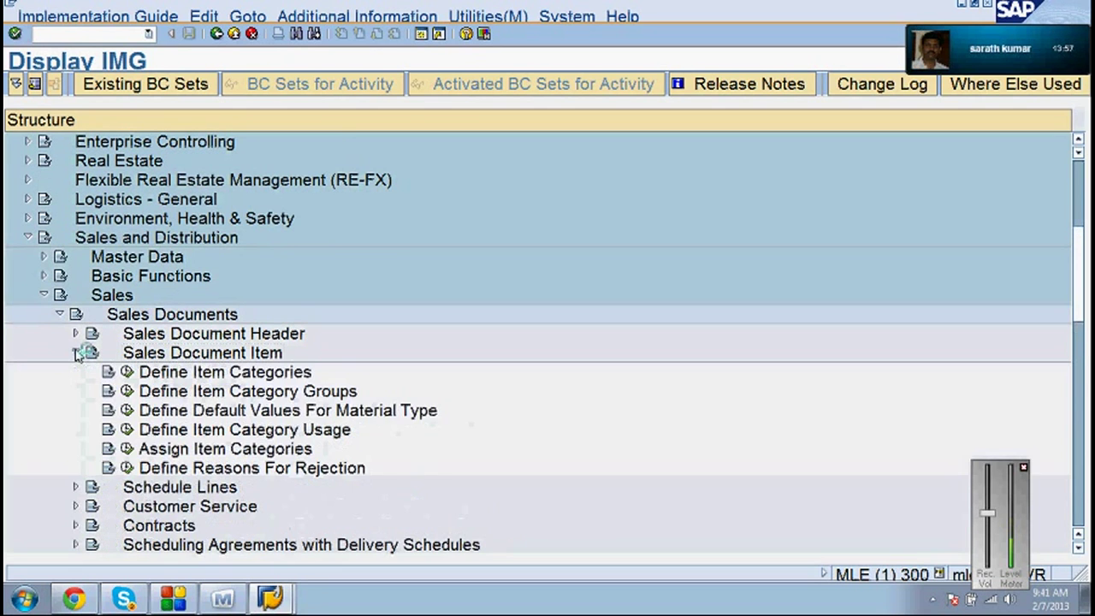